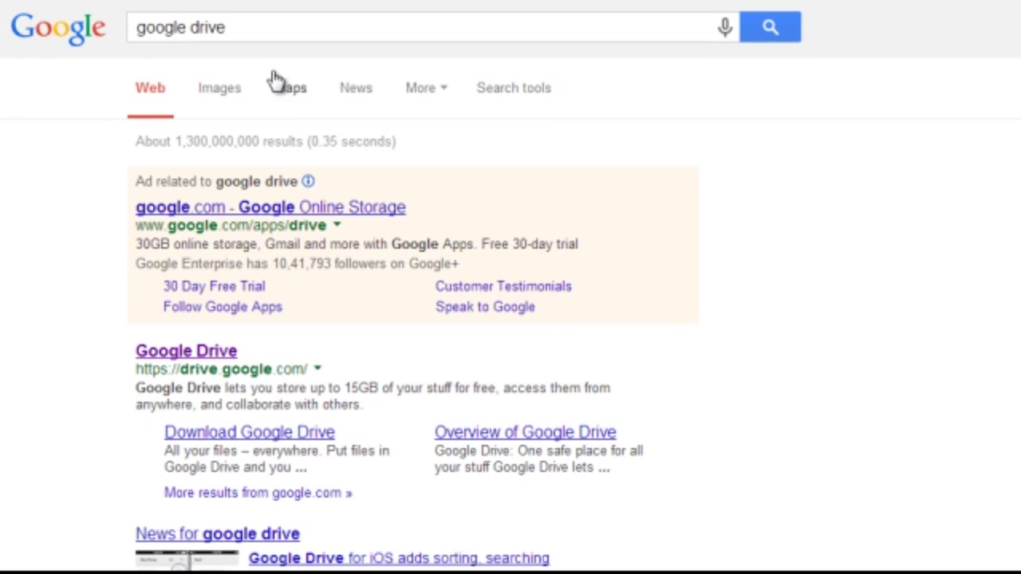
Create a new blank spreadsheet in the Sample Stock Watchlist folder of Google Drive.
click(258, 27)
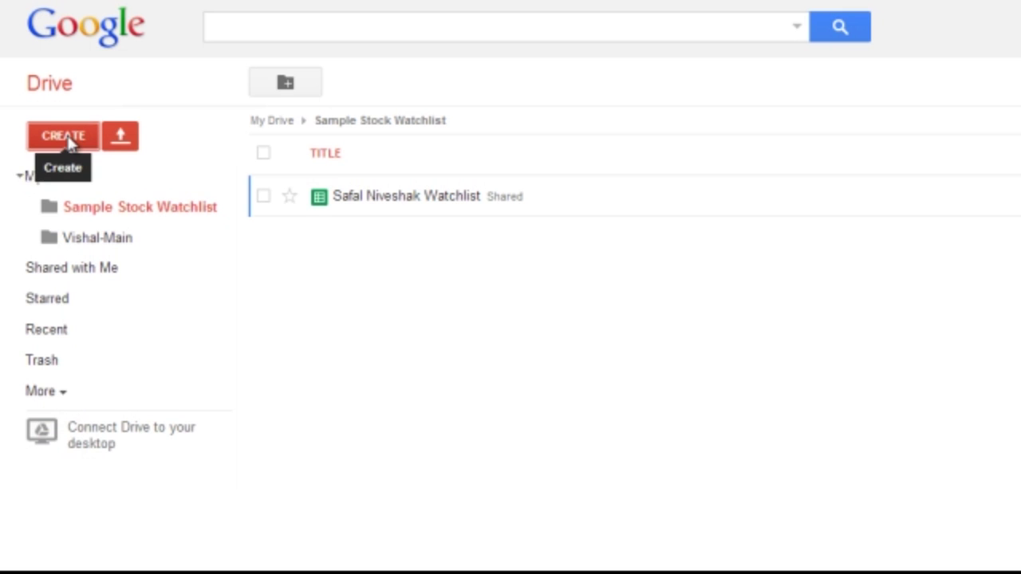
click(70, 137)
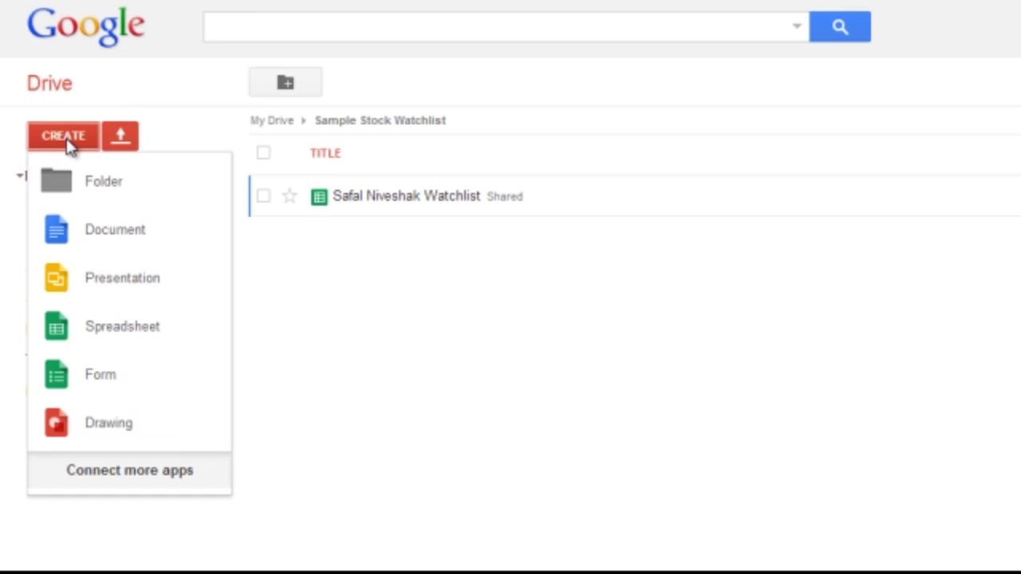
click(100, 338)
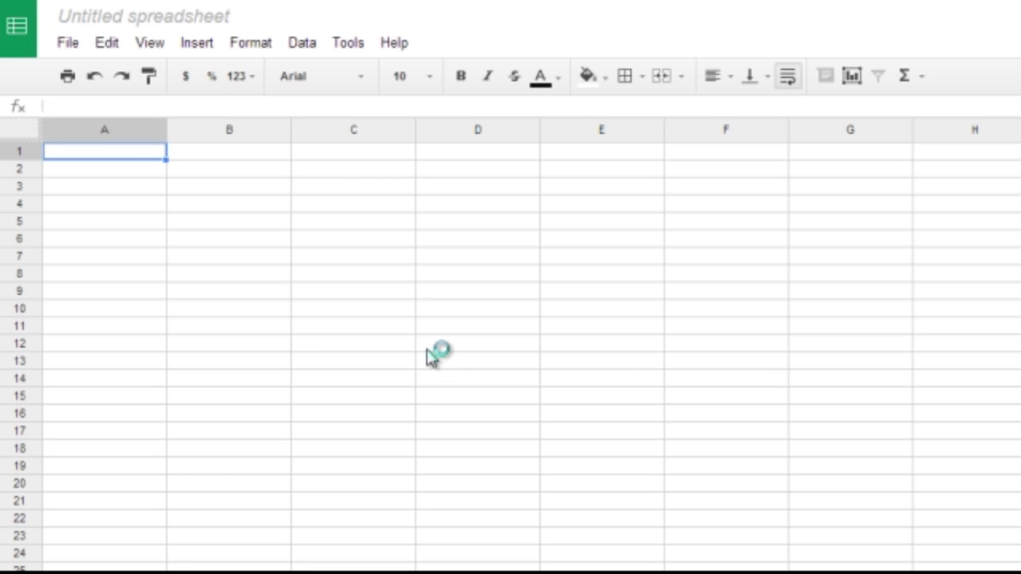
Rename the new spreadsheet as Sample Watchlist.
click(154, 24)
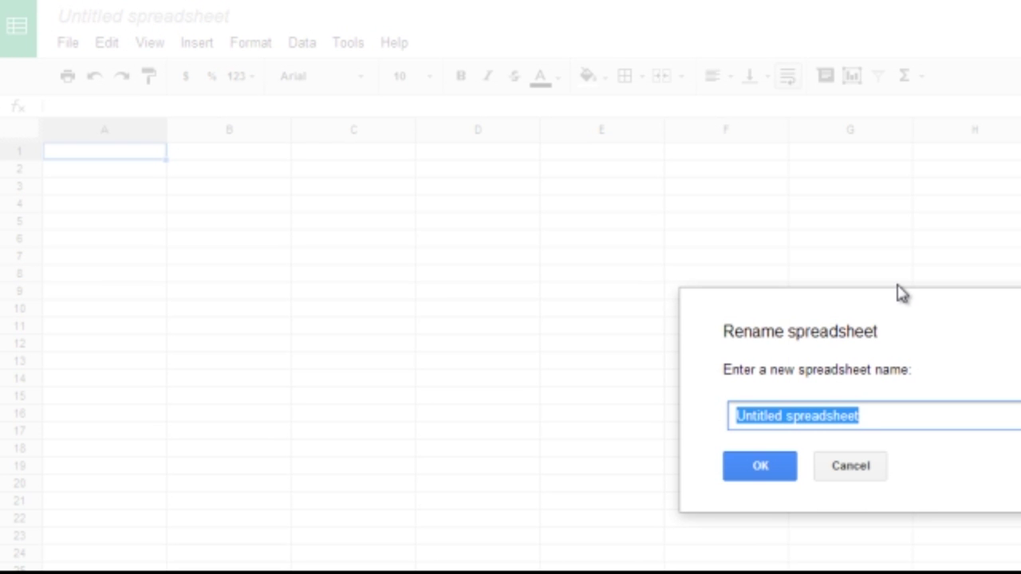
text(Sa)
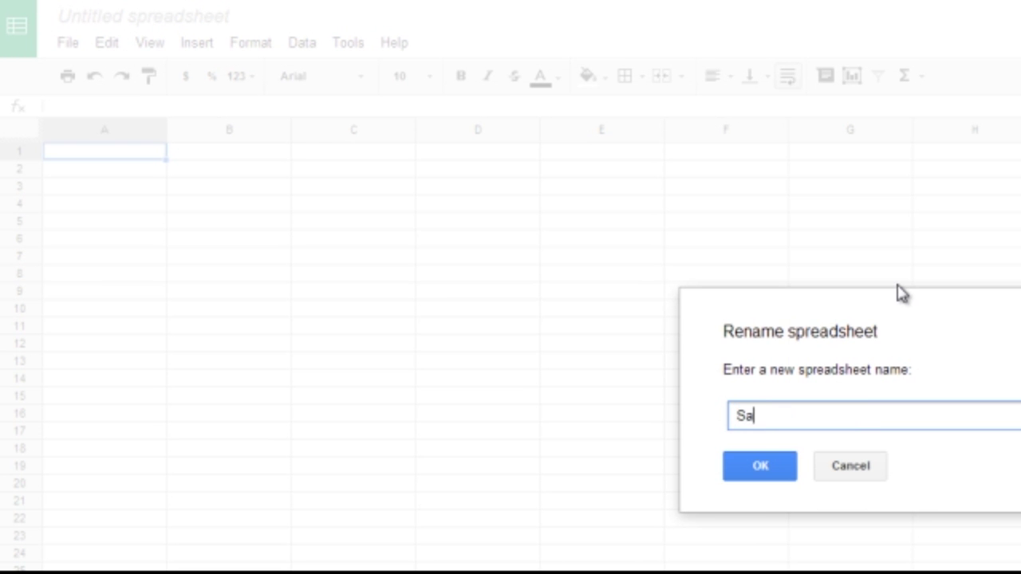
text(mple Wa)
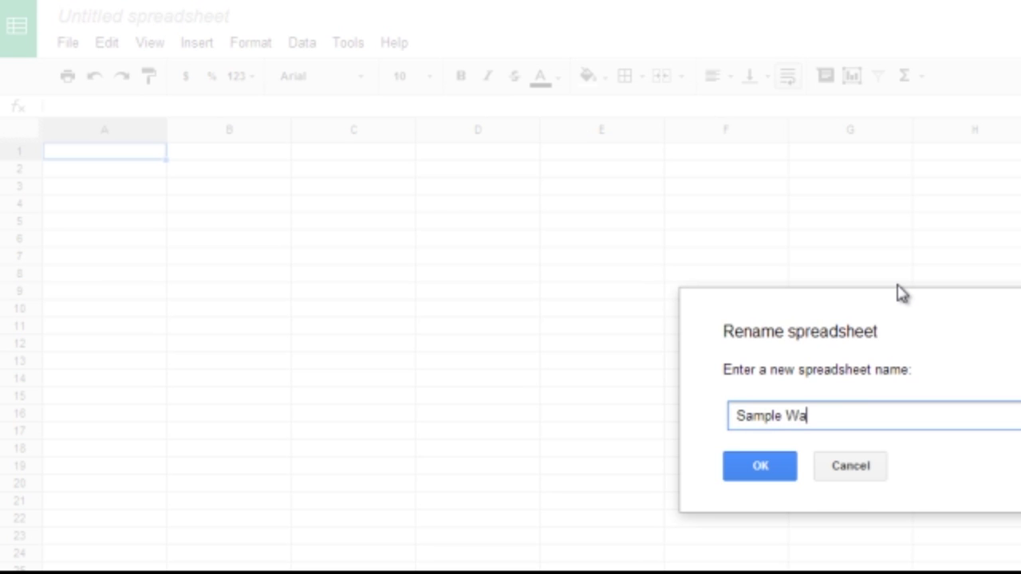
text(tchliust)
key(Left)
key(Left)
key(BackSpace)
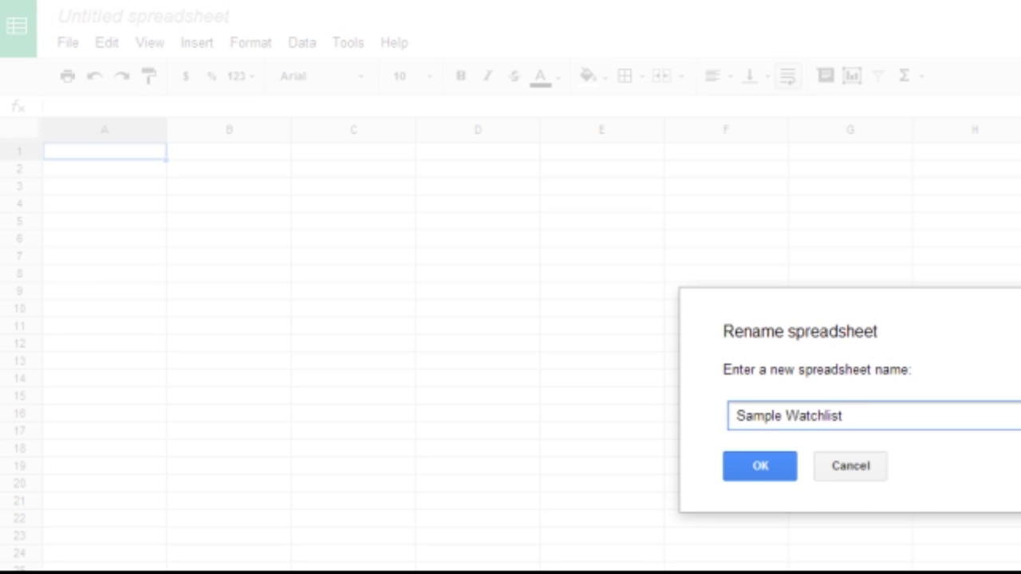
click(768, 468)
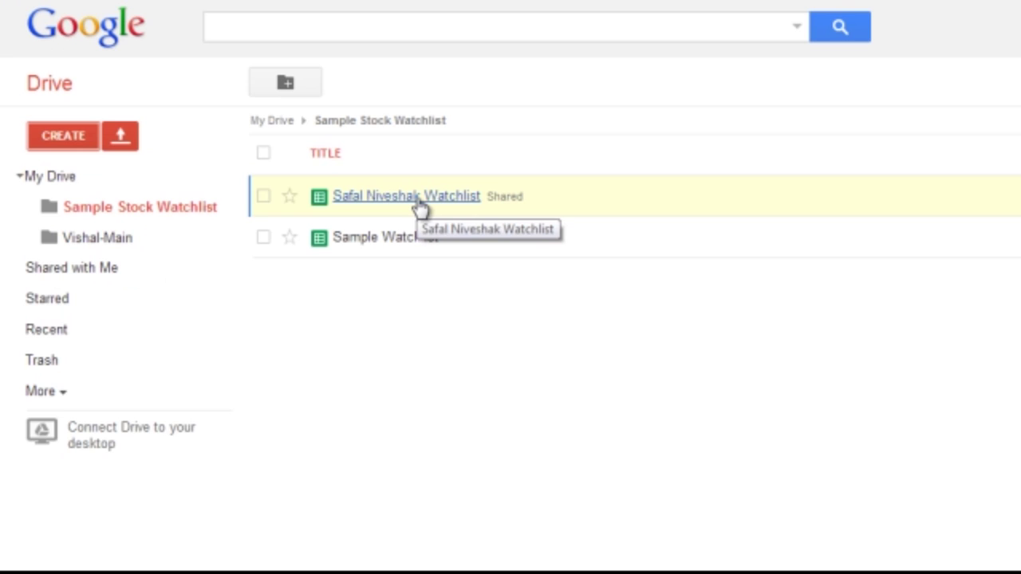
Open the Safal Niveshak Watchlist spreadsheet and review its row 2 column headings from Company through Market Cap.
click(419, 206)
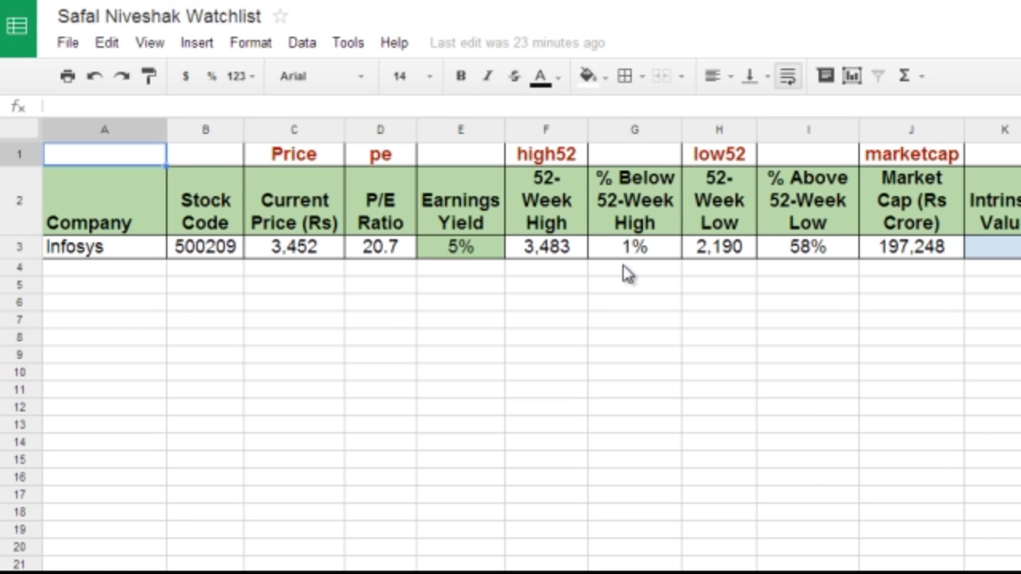
key(Down)
key(Down)
key(Up)
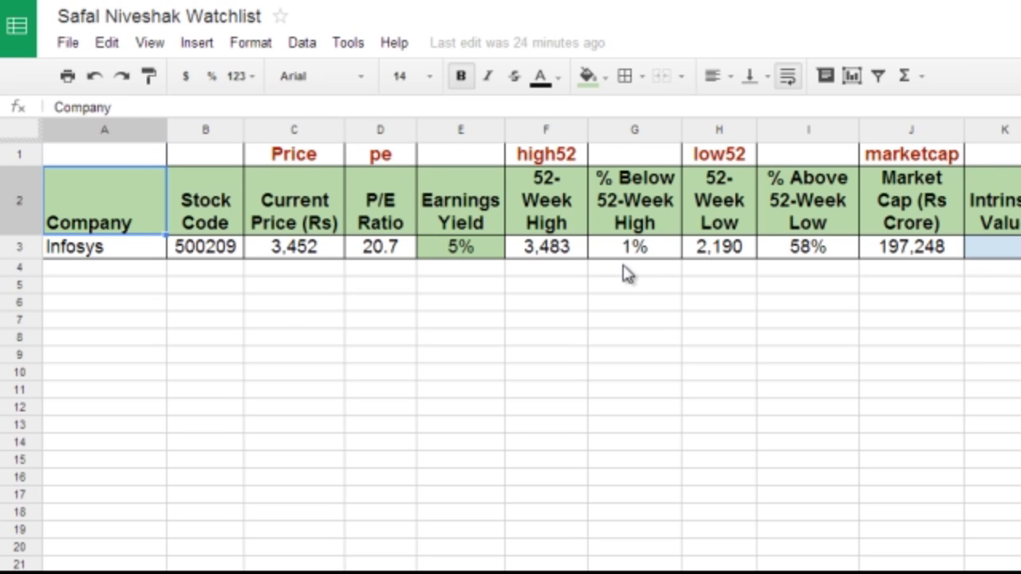
key(Right)
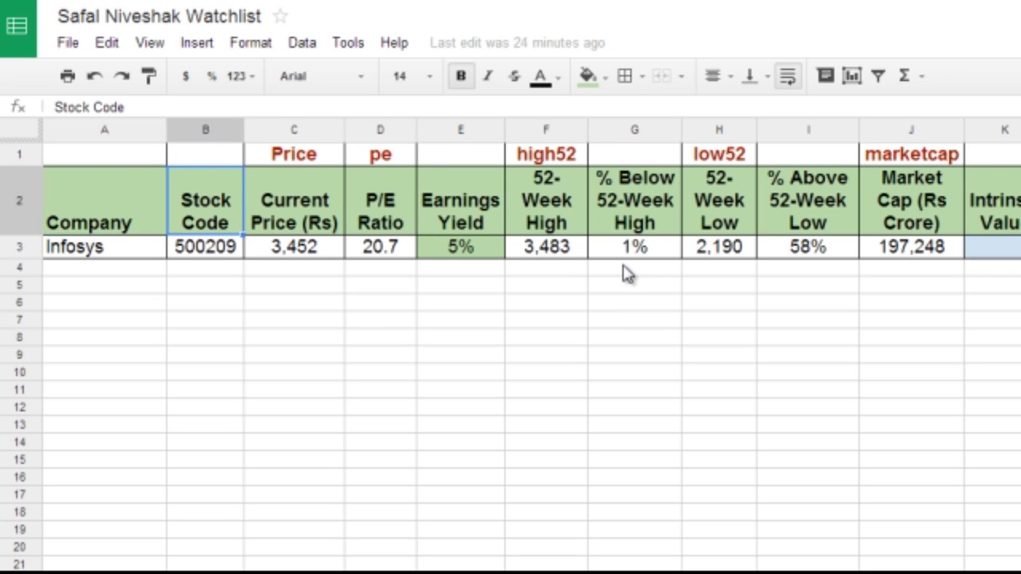
key(Right)
key(Right)
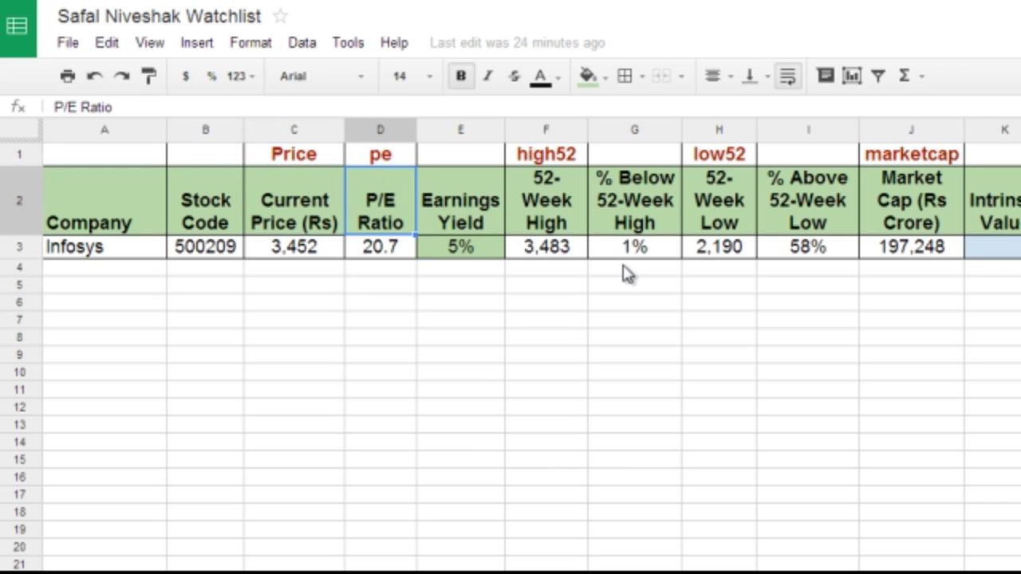
key(Right)
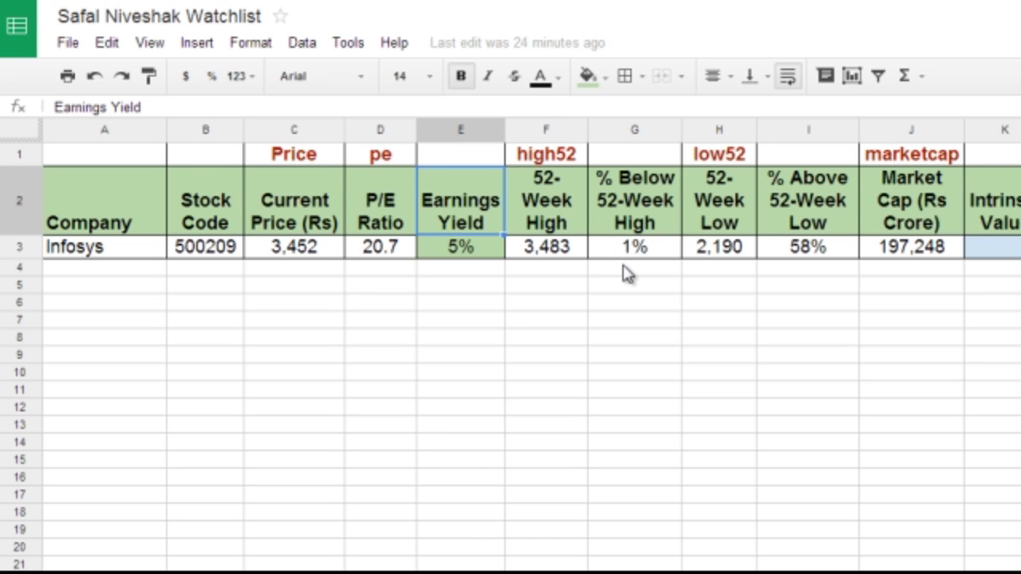
key(Right)
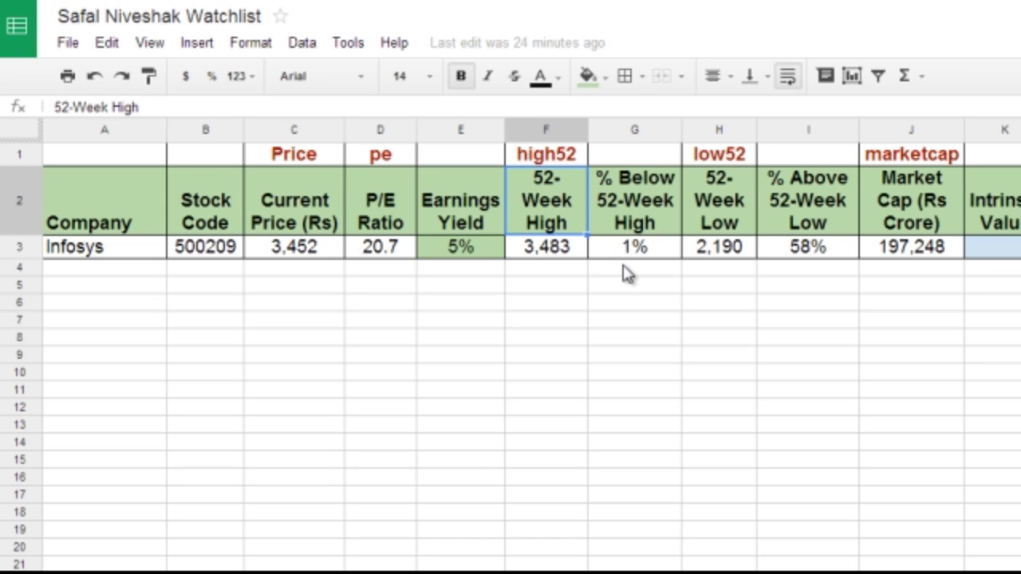
key(Right)
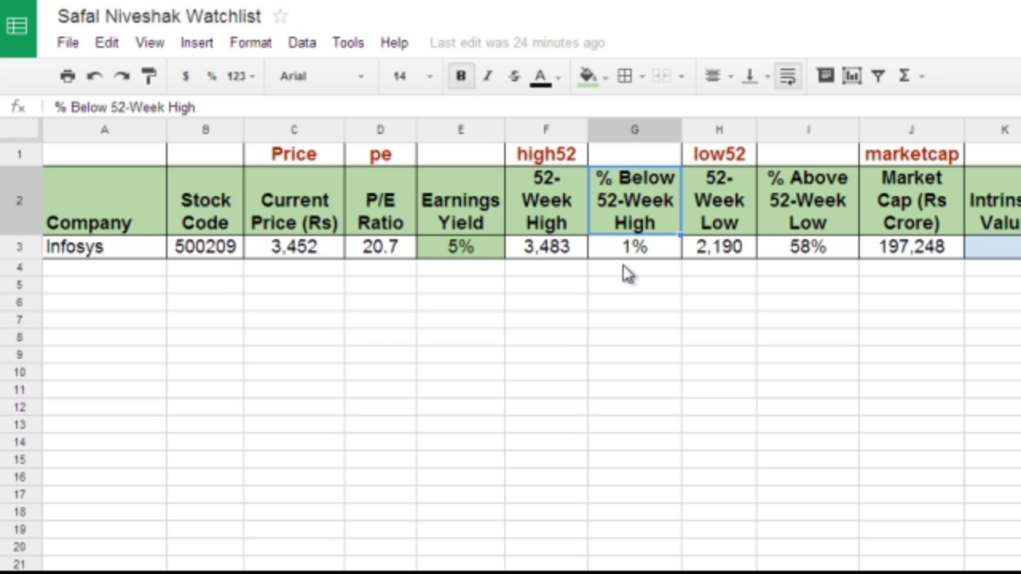
key(Right)
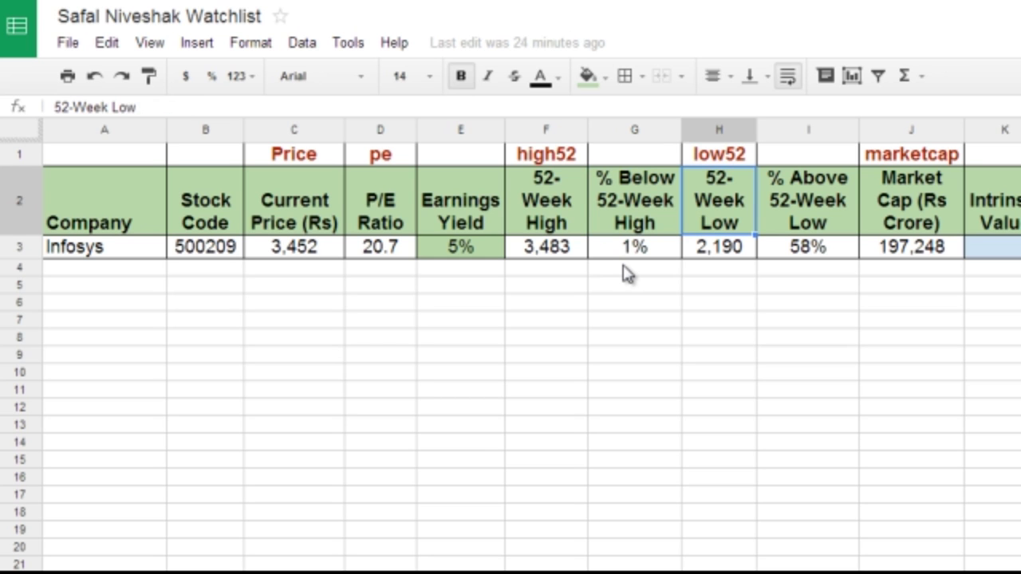
key(Right)
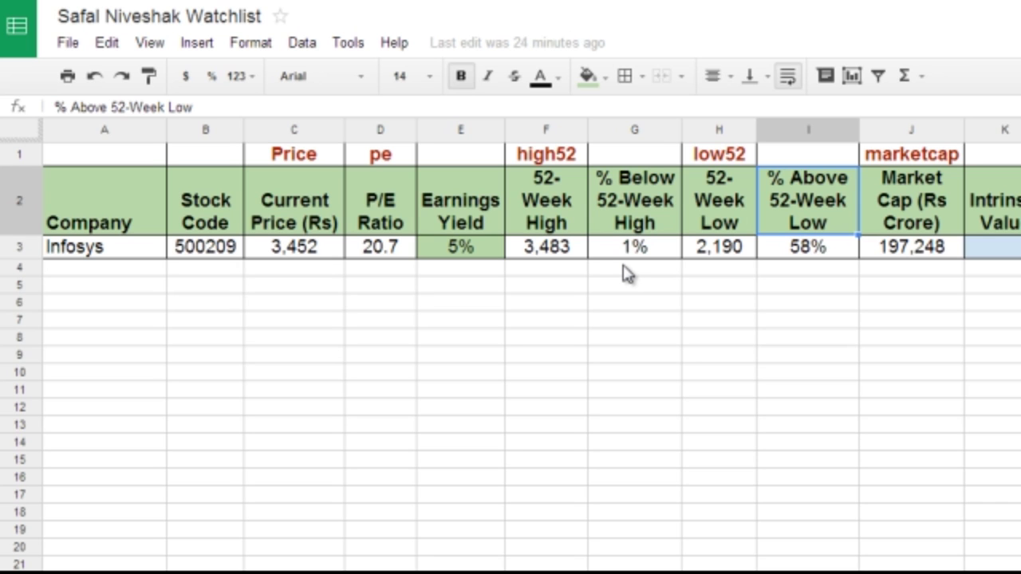
key(Right)
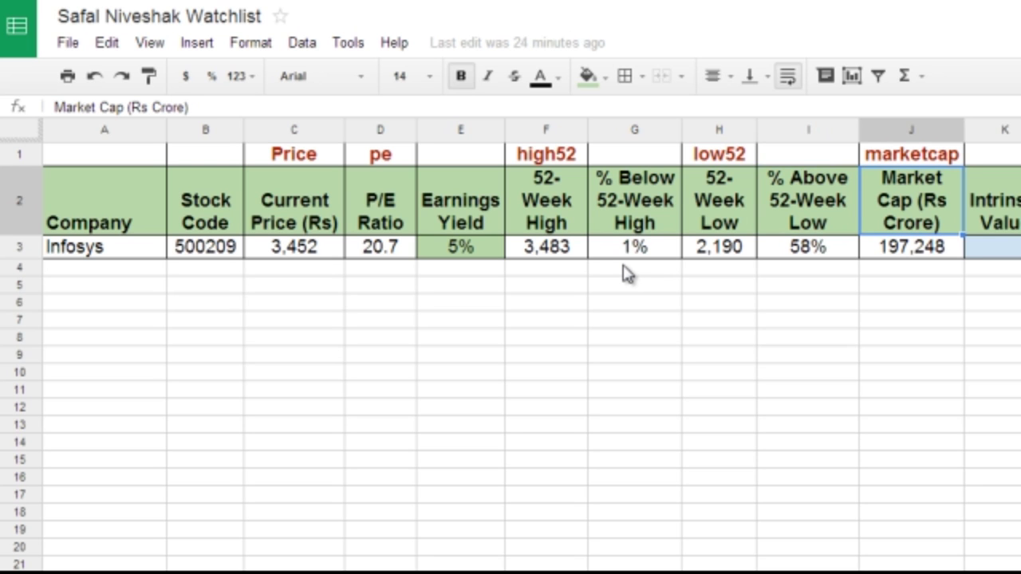
Examine the valuation headings for Intrinsic Value, Buy Price and % Above Buy Price, ending at the notes column.
key(Right)
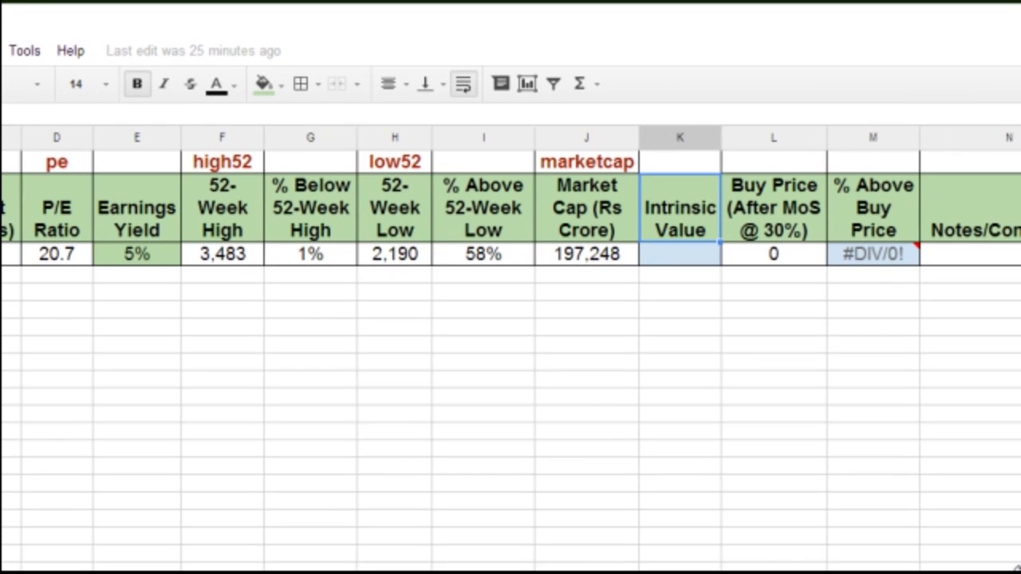
click(770, 237)
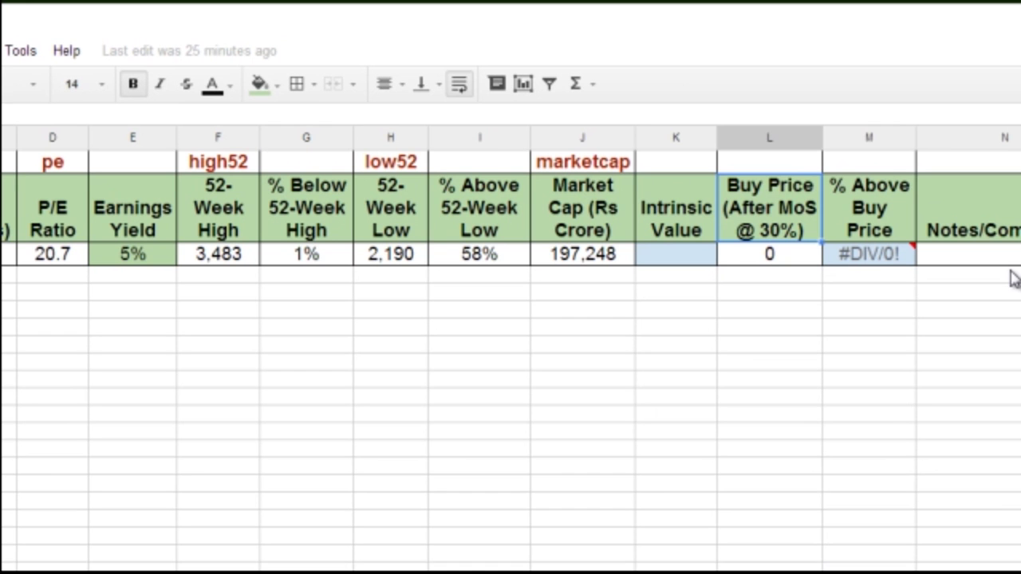
click(895, 229)
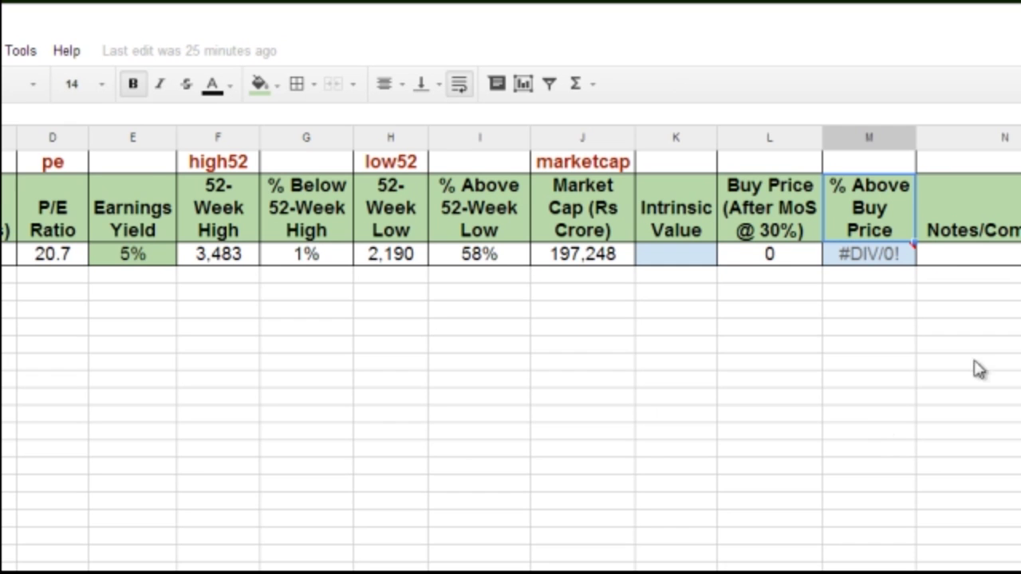
click(950, 257)
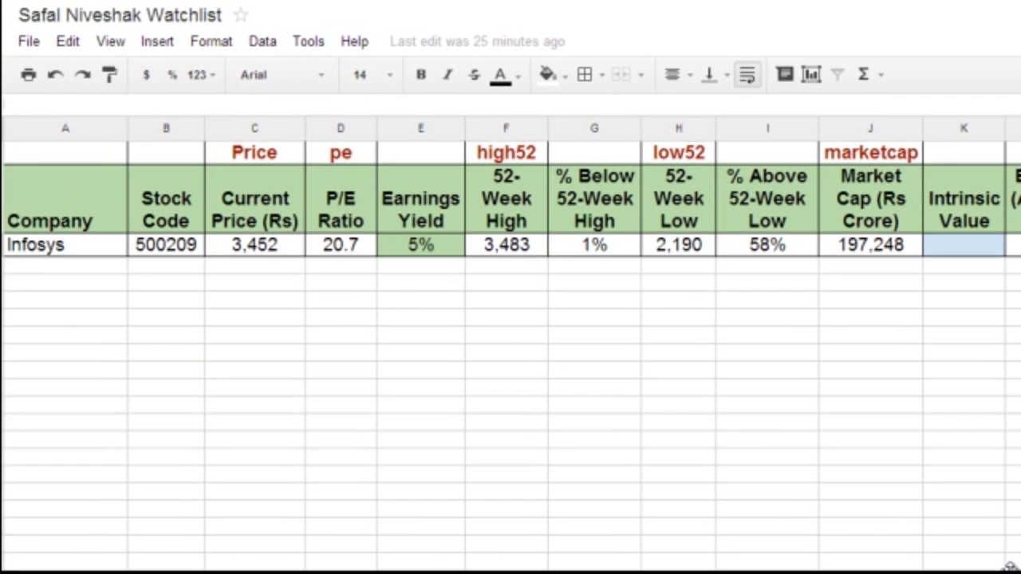
Inspect the red attribute names in row 1: Price, pe, high52, low52 and marketcap.
click(260, 159)
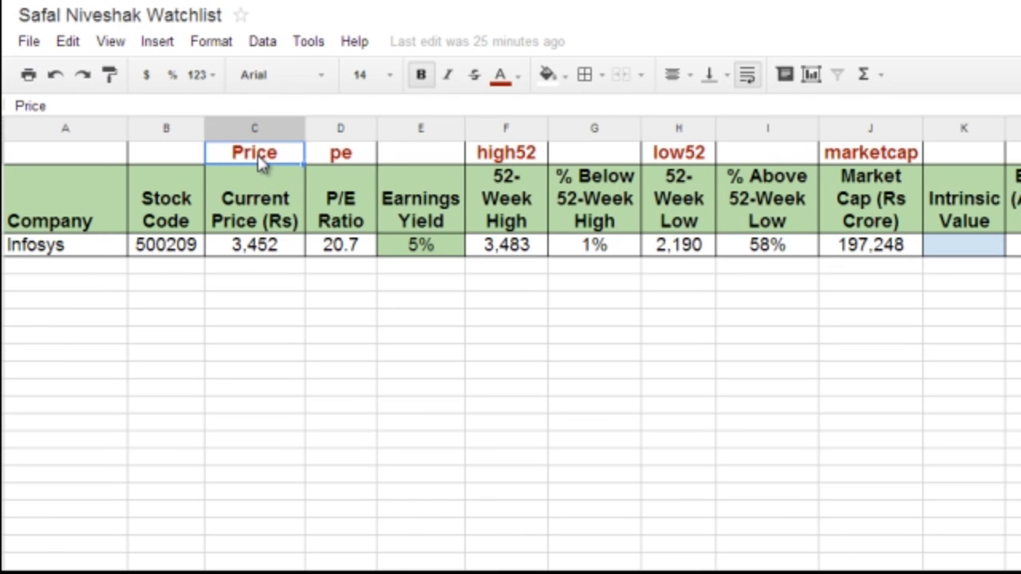
click(342, 159)
click(483, 160)
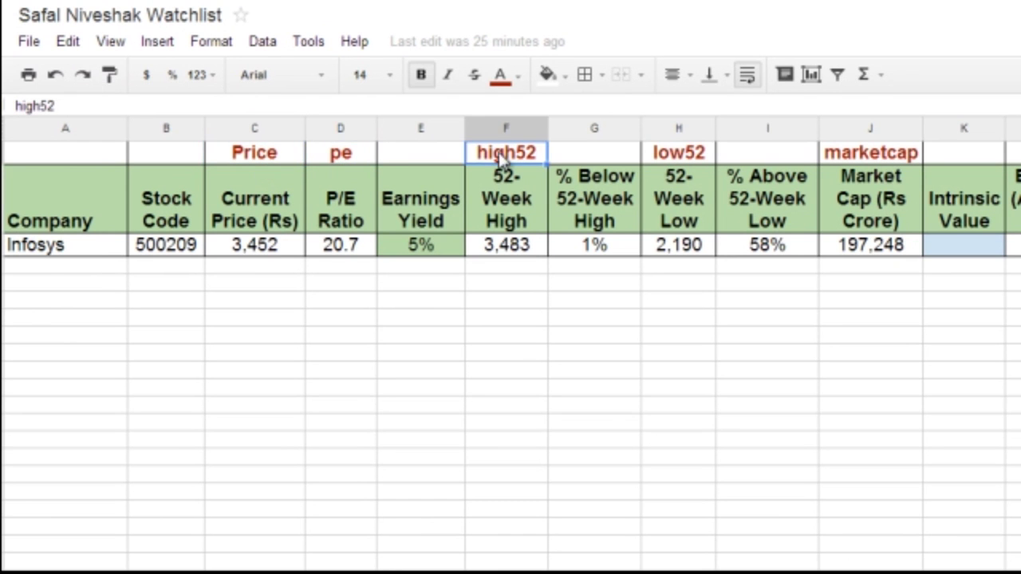
click(670, 160)
click(884, 158)
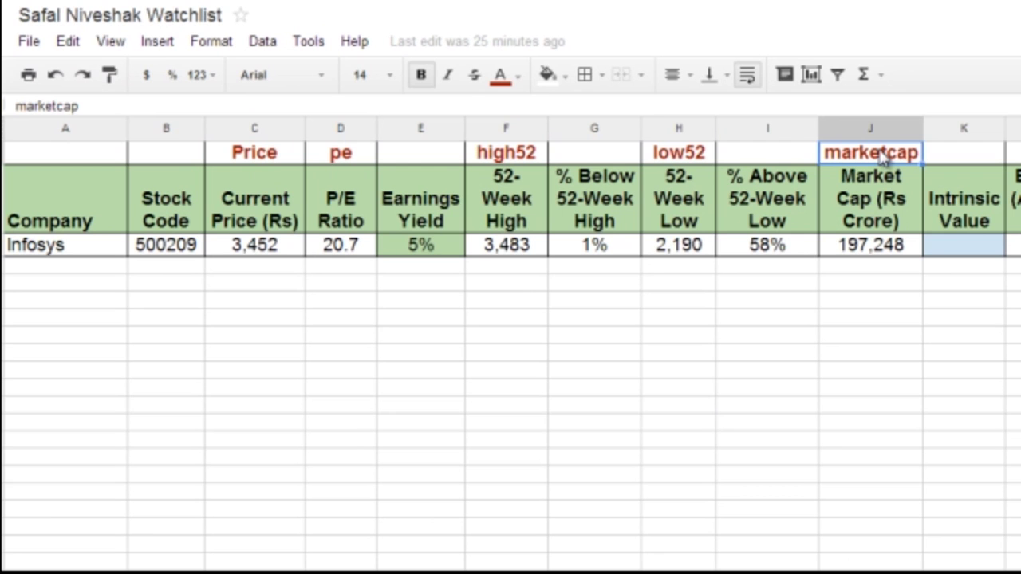
click(280, 158)
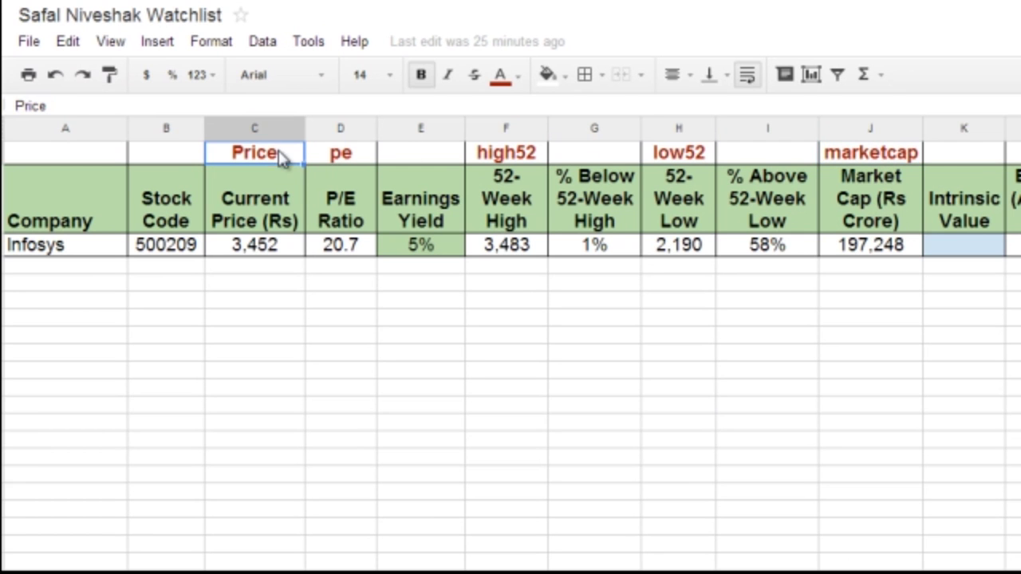
click(366, 156)
click(484, 158)
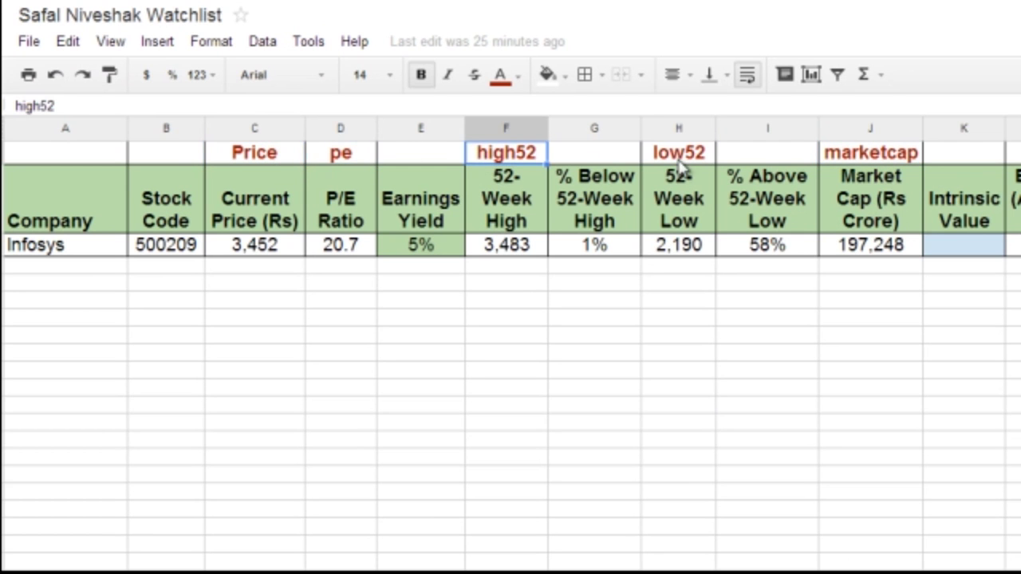
click(682, 162)
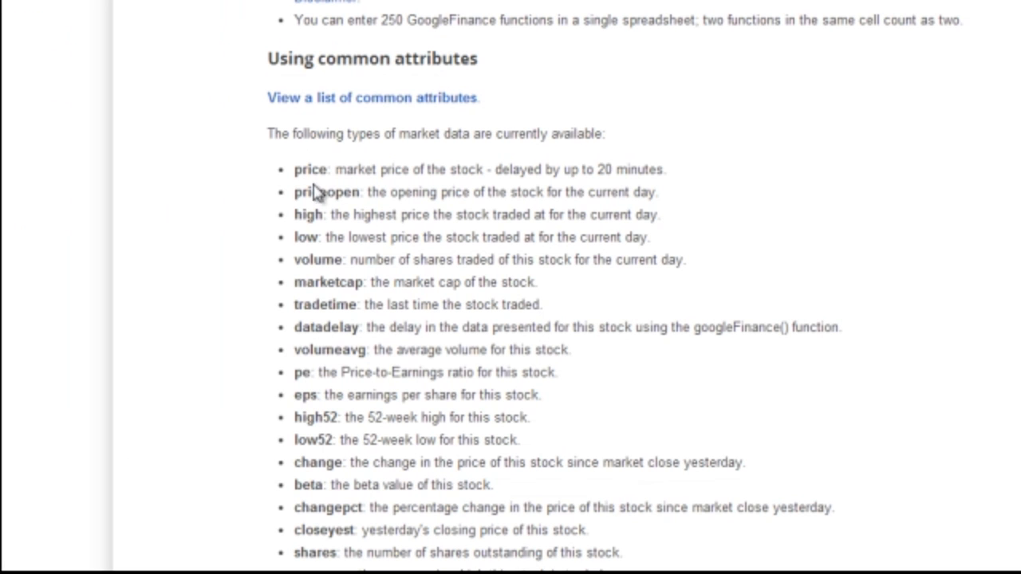
Highlight the common market data attributes from price through shares on the GoogleFinance help page, then clear the selection.
drag(296, 168, 654, 565)
click(652, 564)
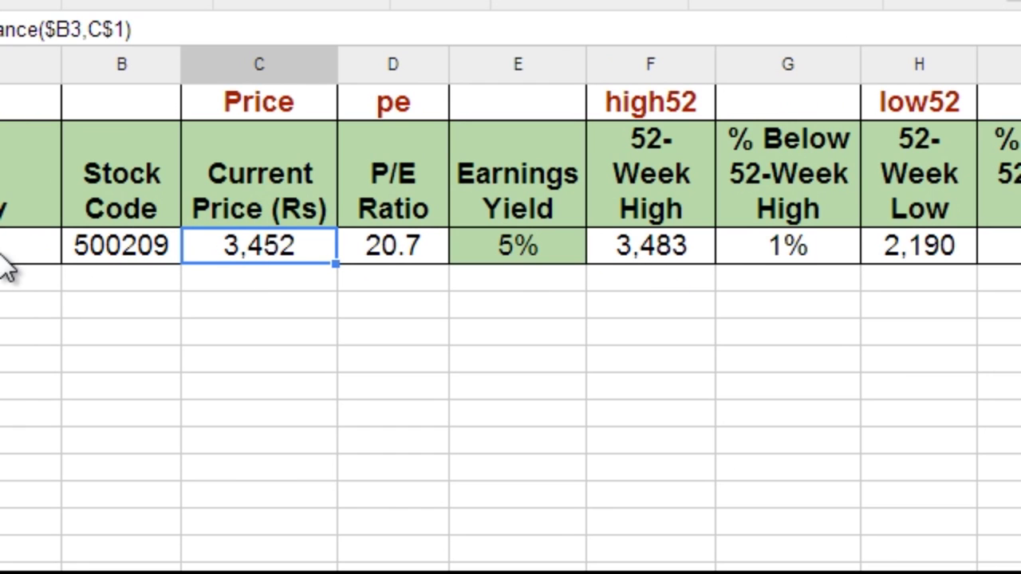
Examine the Infosys row's company name, stock code and current price formula in the watchlist.
click(103, 255)
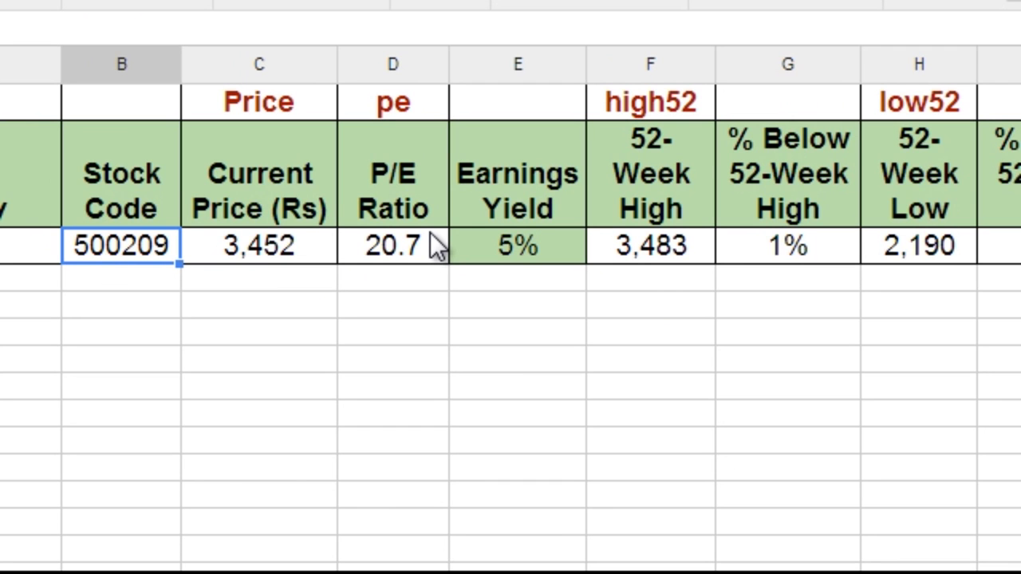
key(Left)
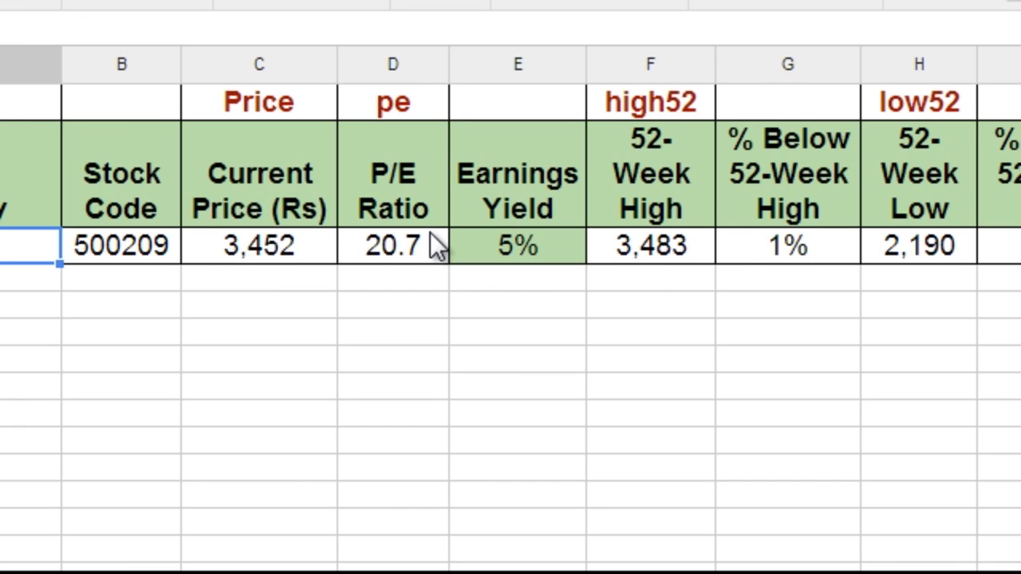
key(Right)
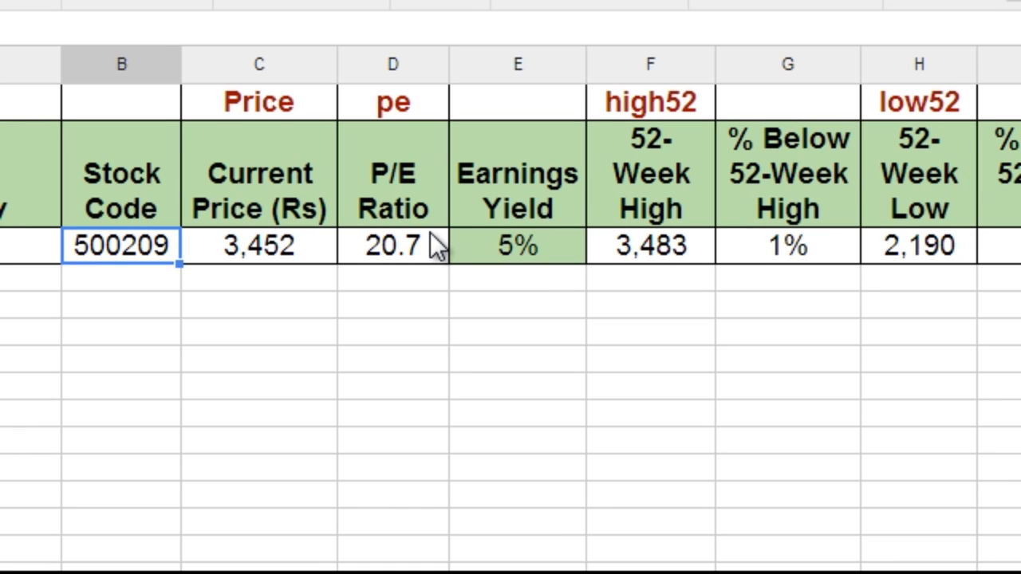
key(Right)
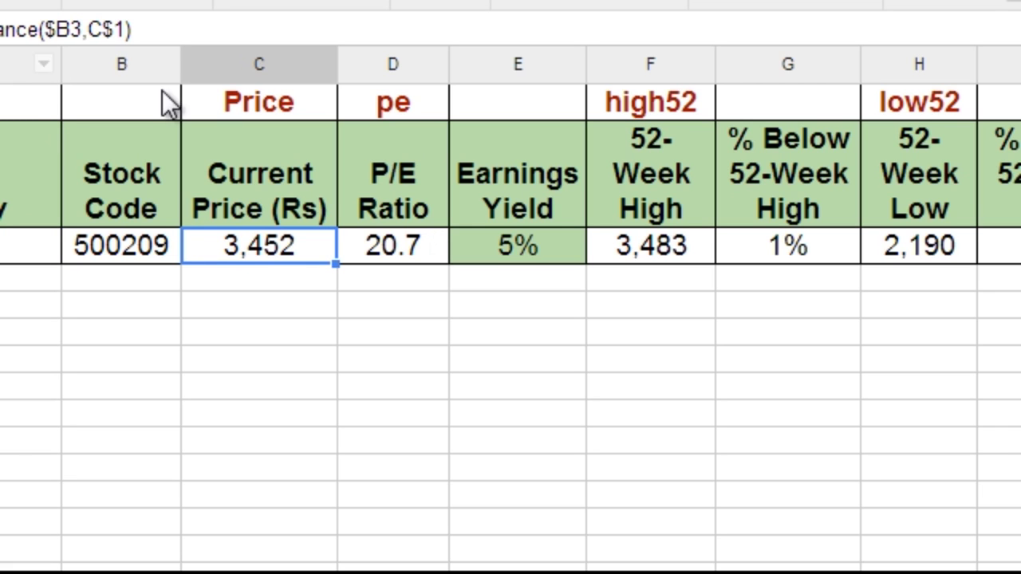
Review the row 1 attribute cells from Price to high52 and return to the Price cell.
click(242, 102)
key(Right)
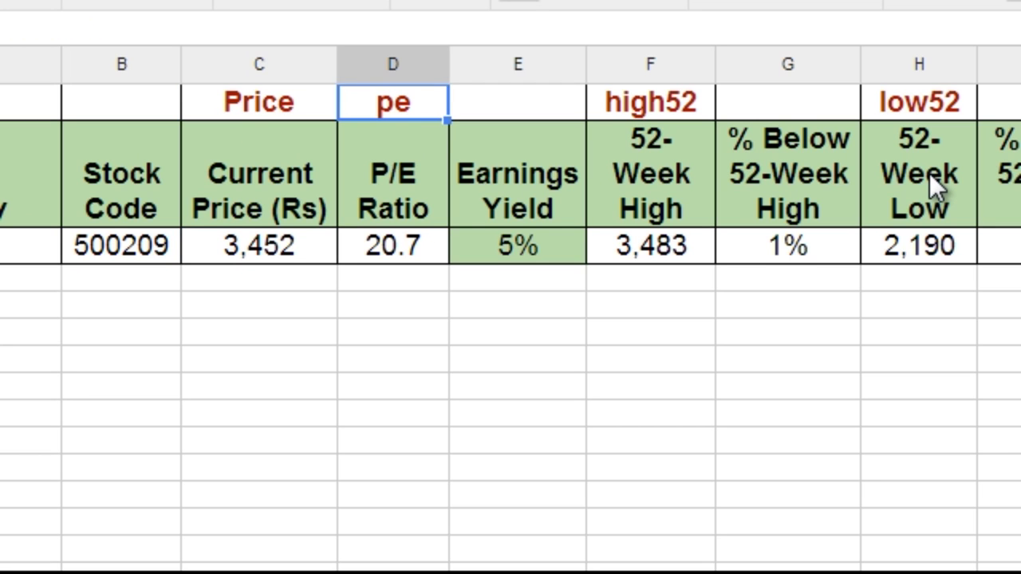
key(Right)
key(Right)
key(Left)
key(Left)
key(Left)
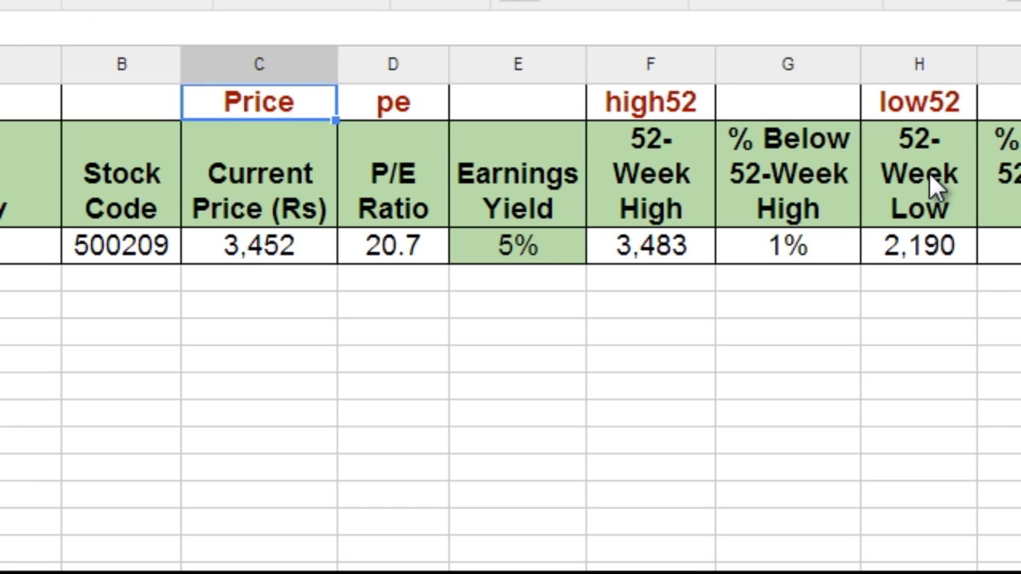
Review the row 1 attribute cells from pe through low52 and go back toward the Price column.
key(Right)
key(Right)
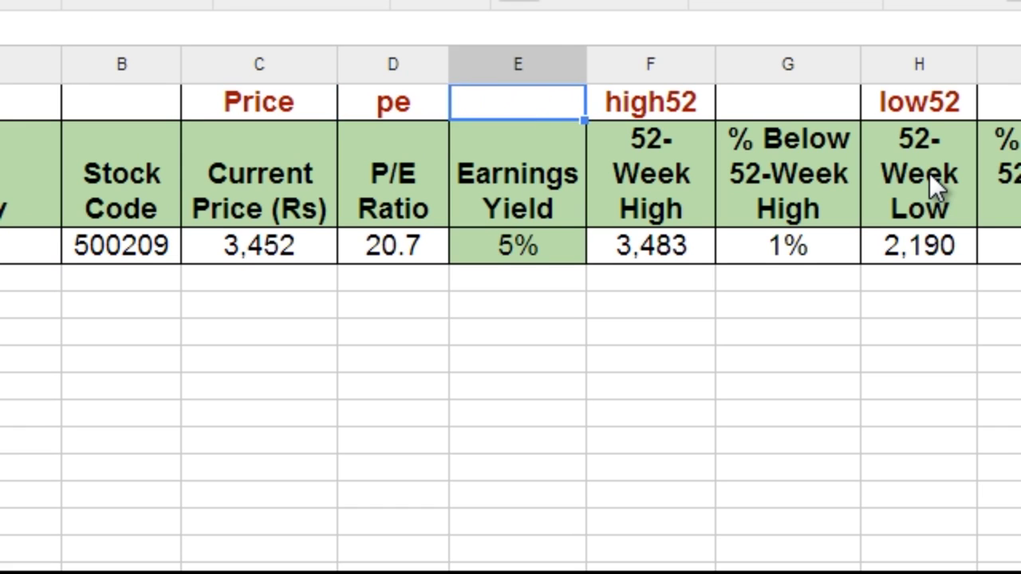
key(Right)
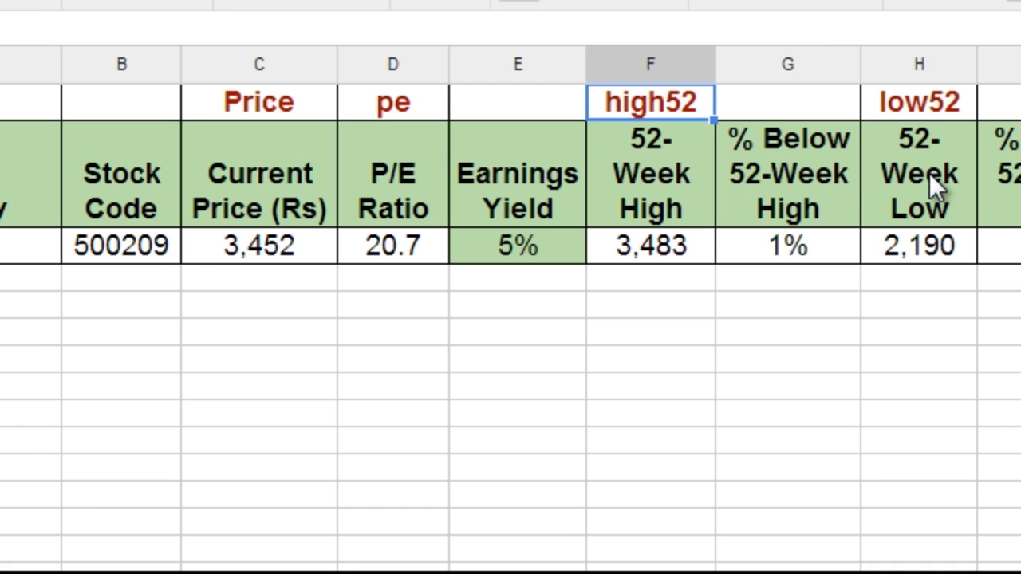
key(Right)
key(Right)
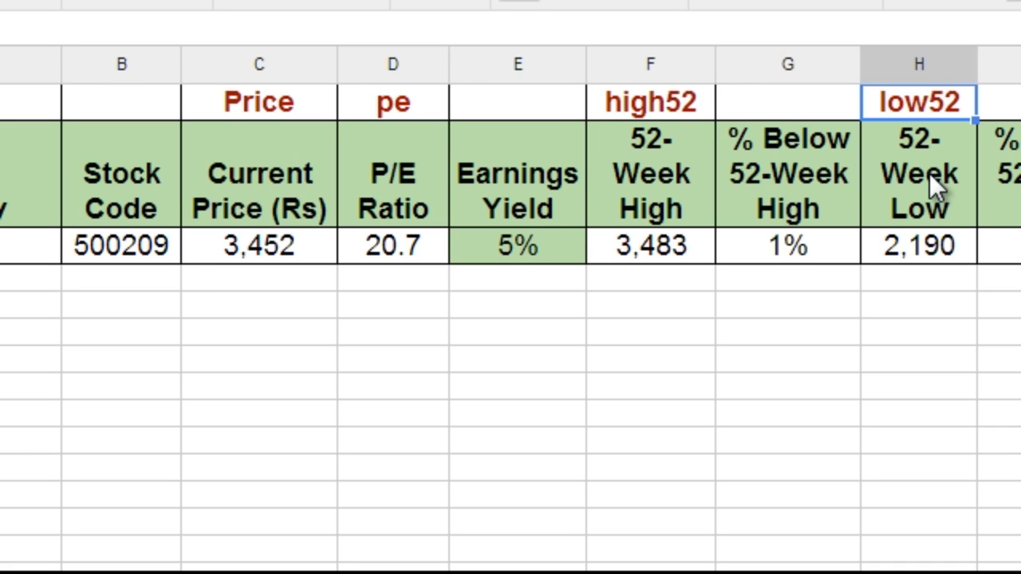
key(ctrl+Home)
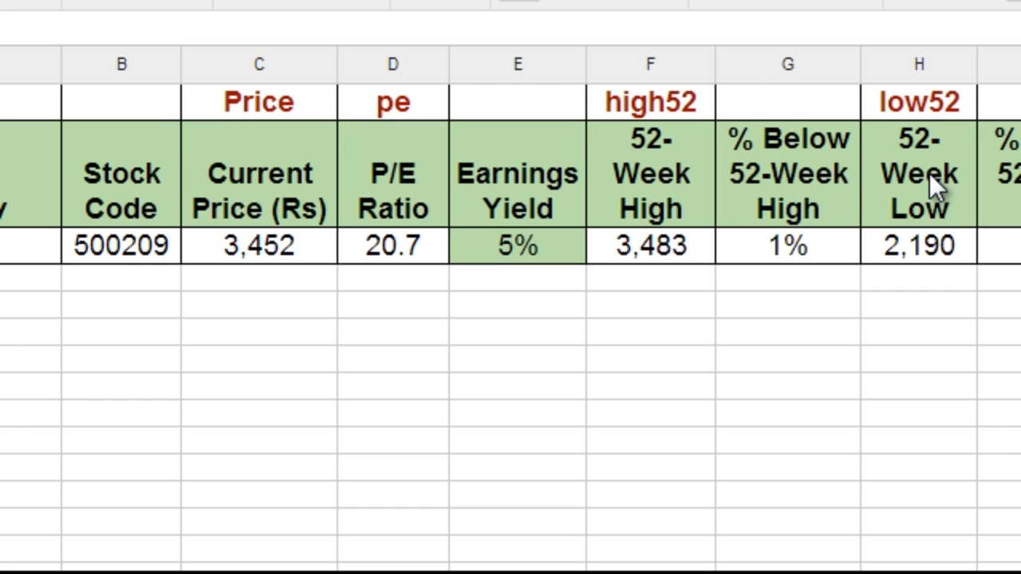
key(Left)
key(Left)
key(Left)
key(Left)
key(Left)
key(Left)
key(Left)
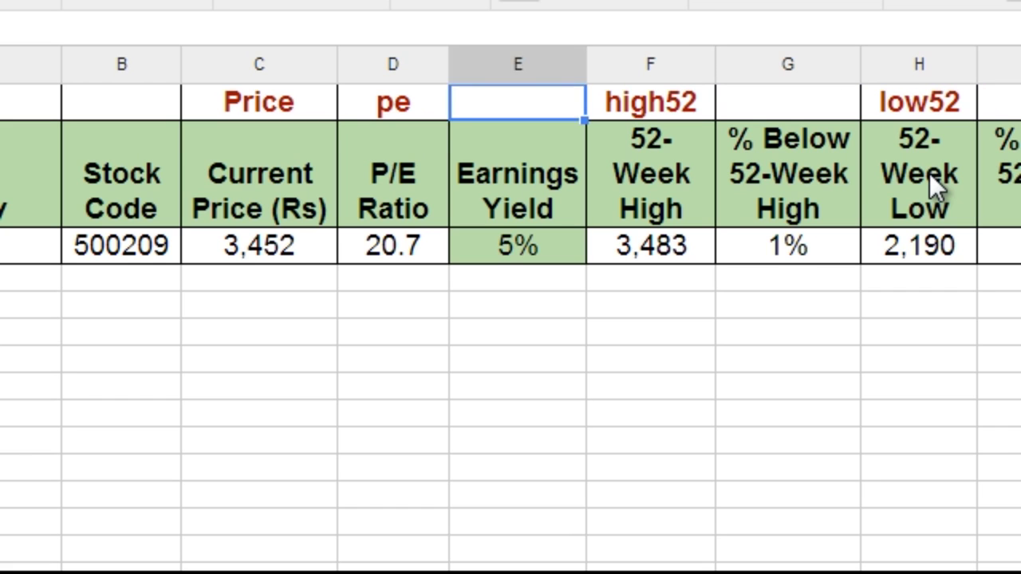
Examine the GoogleFinance formula in the current price cell C3 and its references to the stock code and Price attribute.
key(Down)
key(Down)
key(Up)
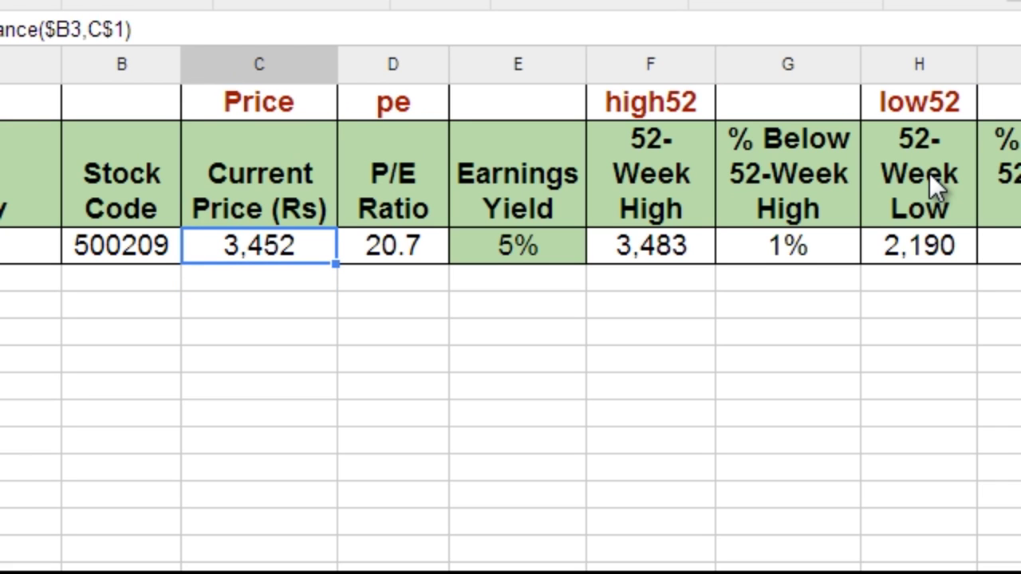
key(F2)
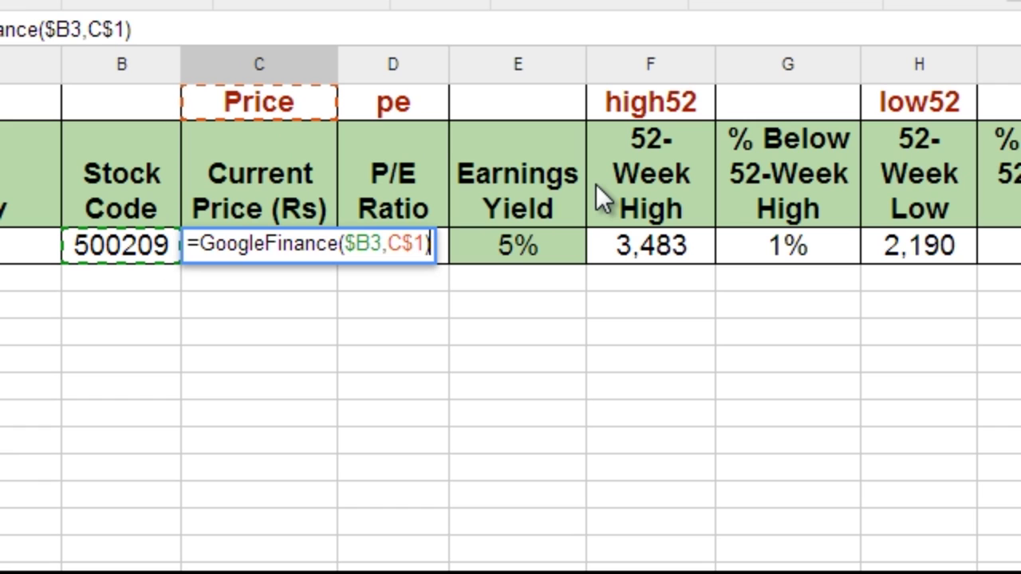
key(Return)
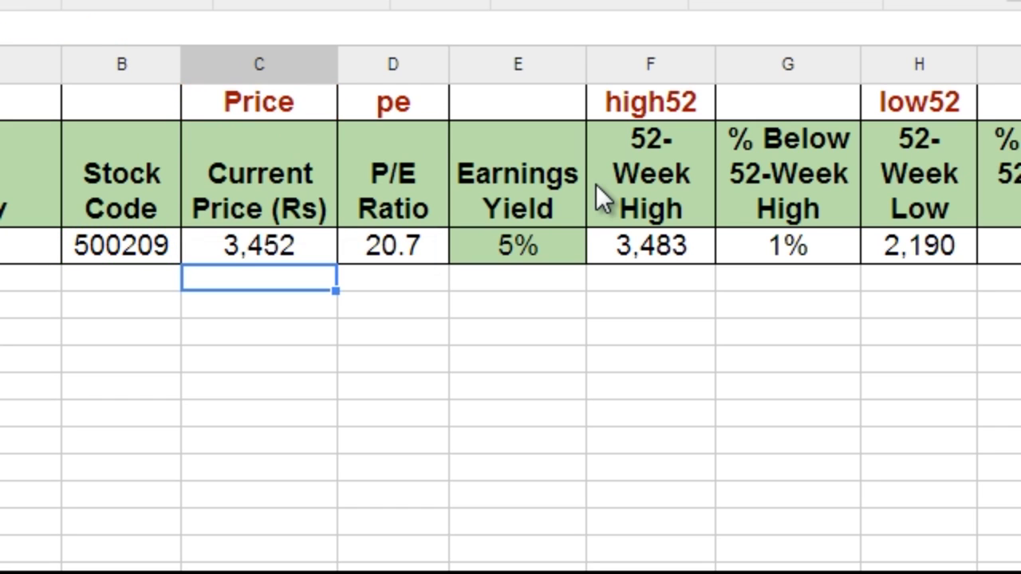
Try stock code 500575 in cell B3 to test the price formula, and undo the replacement.
key(Up)
key(Left)
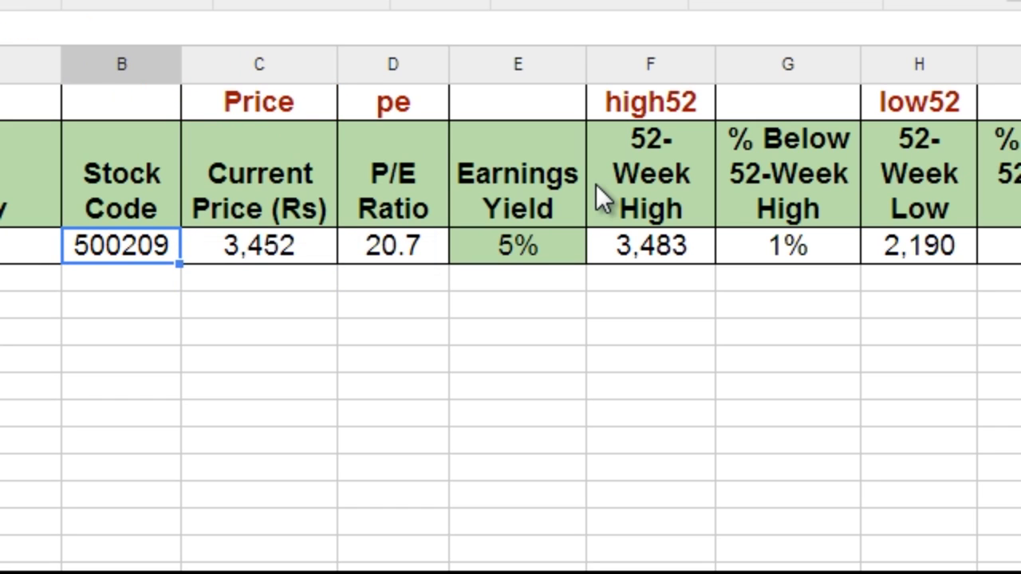
key(Right)
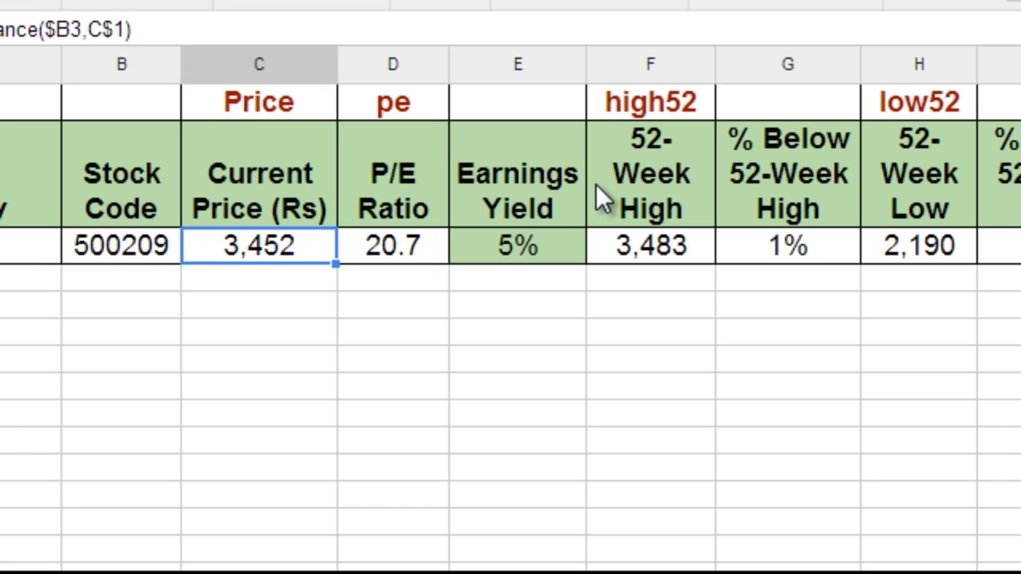
key(Left)
key(Left)
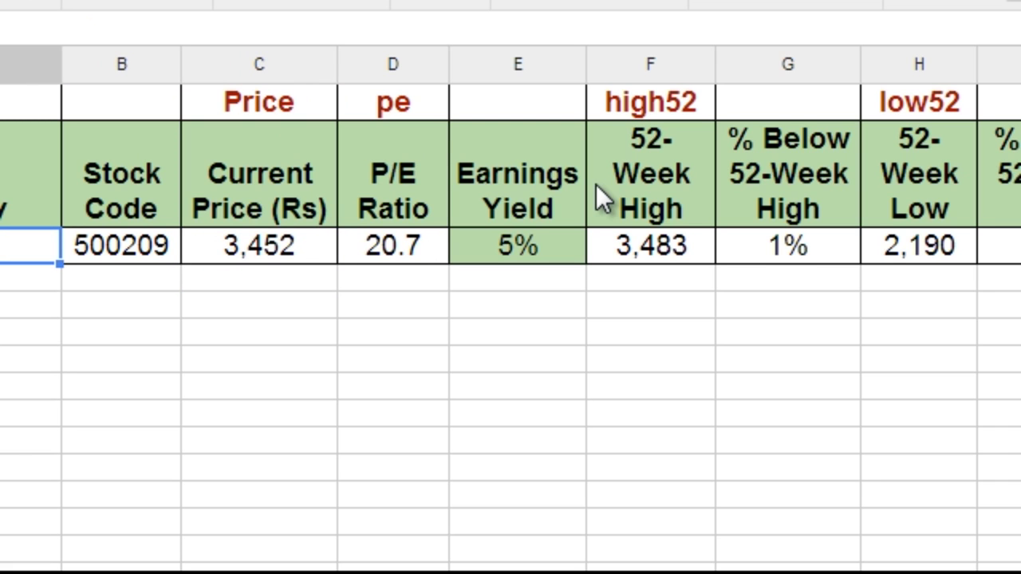
key(Return)
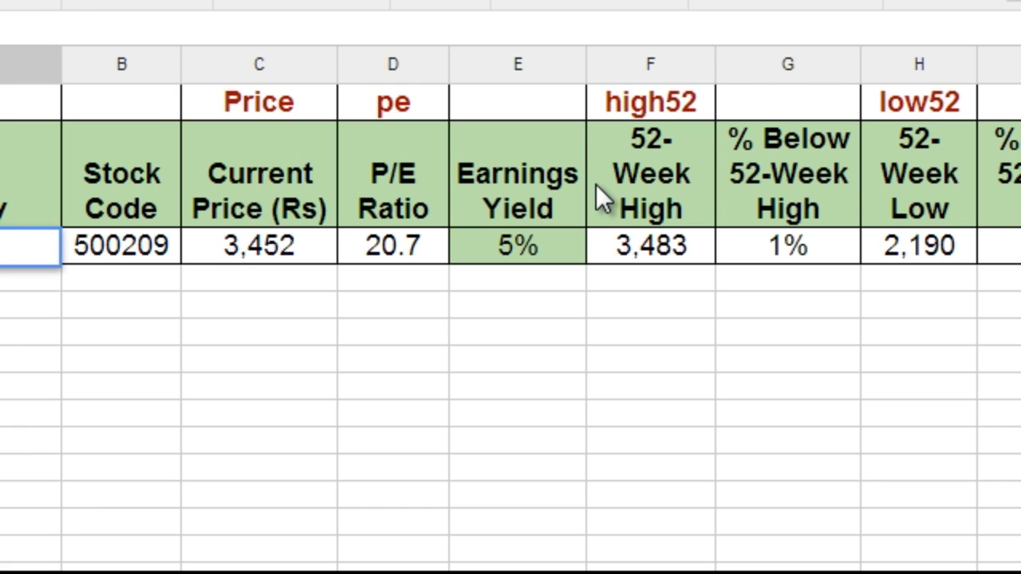
key(Tab)
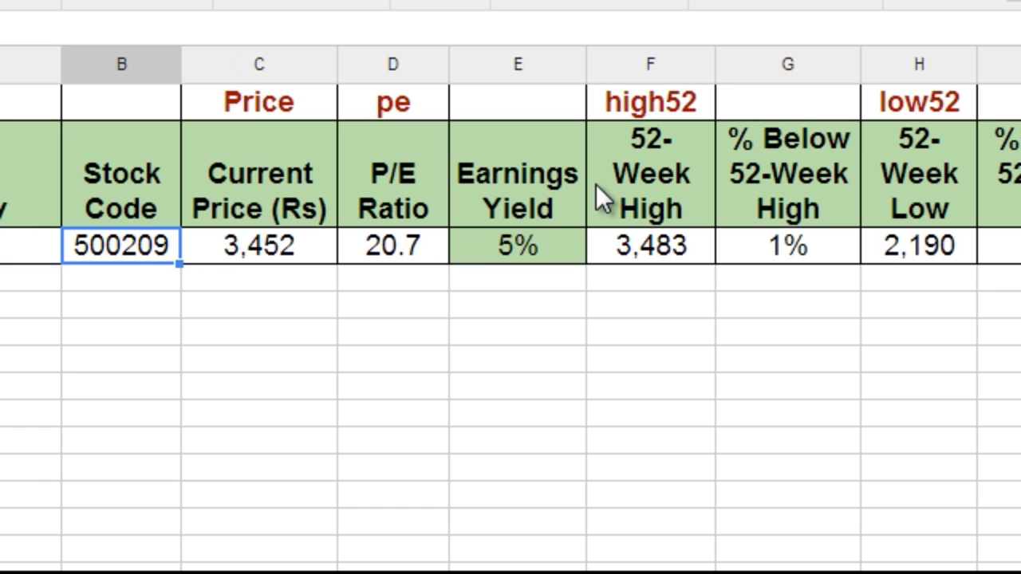
text(500575)
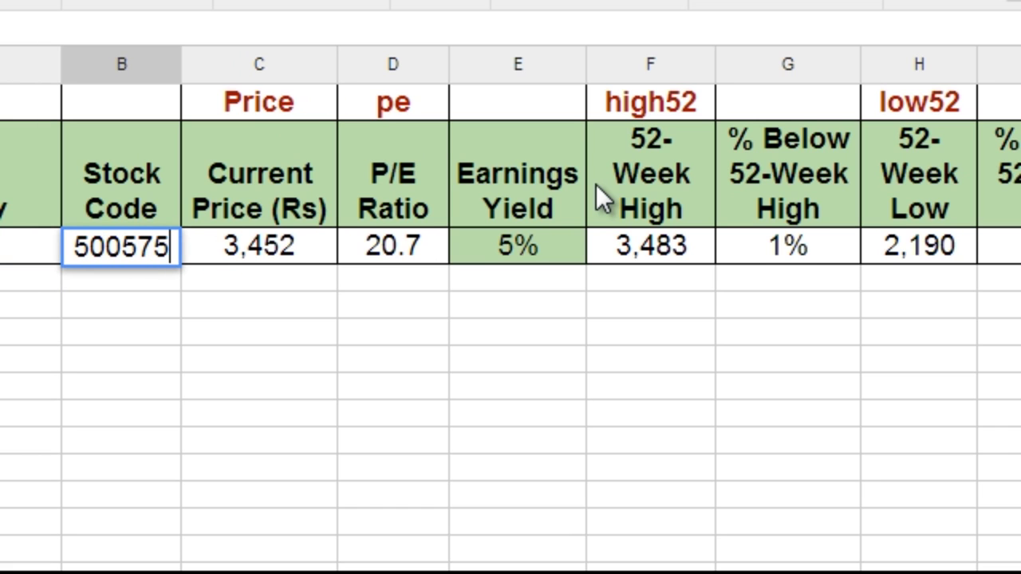
key(Return)
key(Up)
key(Right)
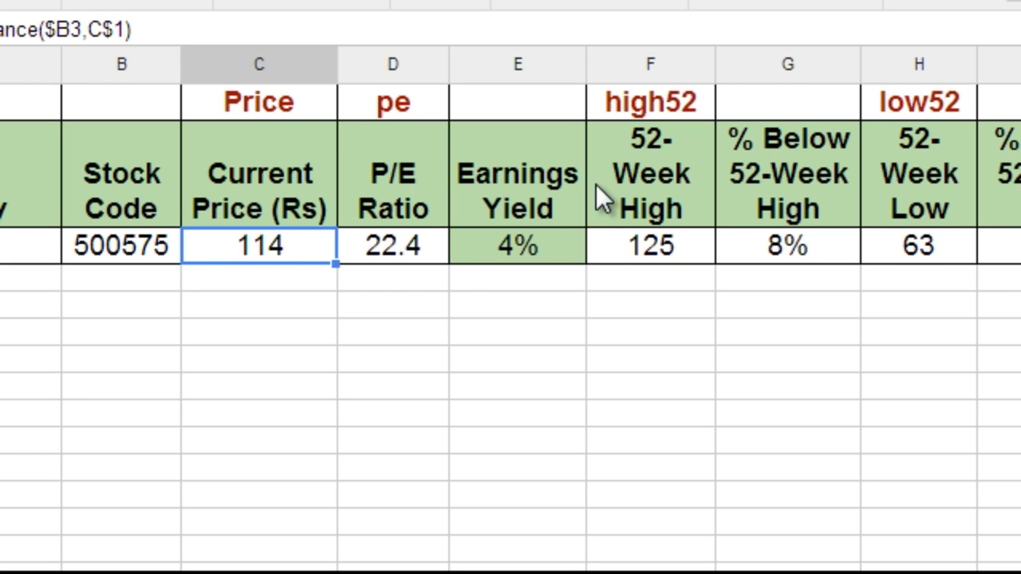
key(ctrl+z)
Examine the P/E ratio formula, the Earnings Yield cell and the 52-week high formula in row 3.
key(Right)
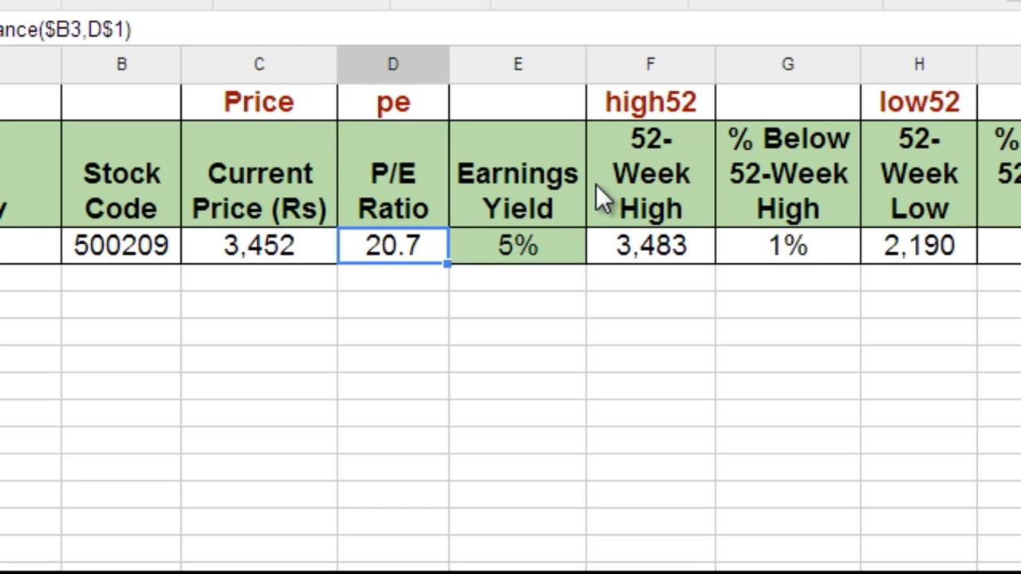
key(F2)
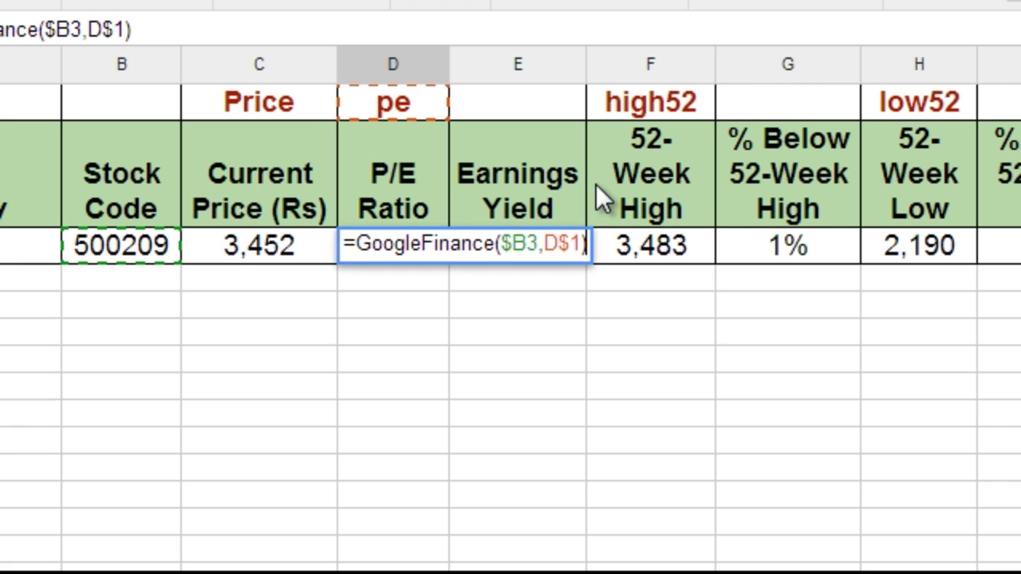
key(Return)
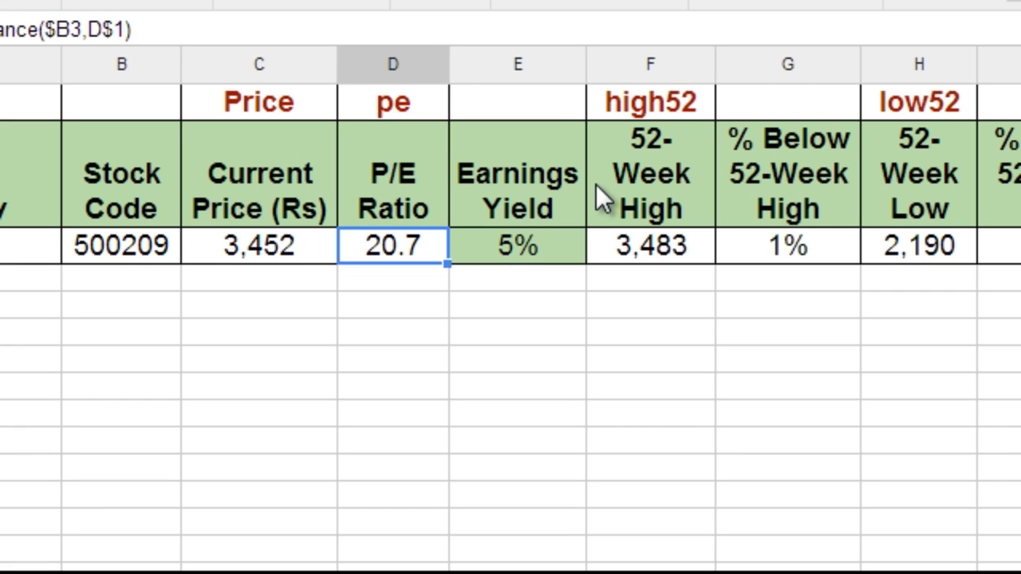
key(Right)
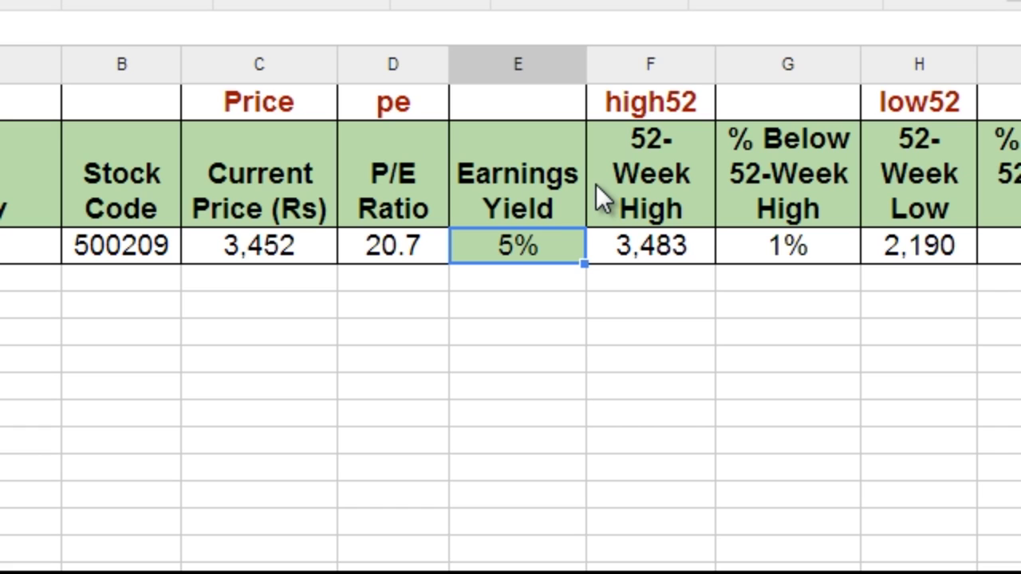
key(Right)
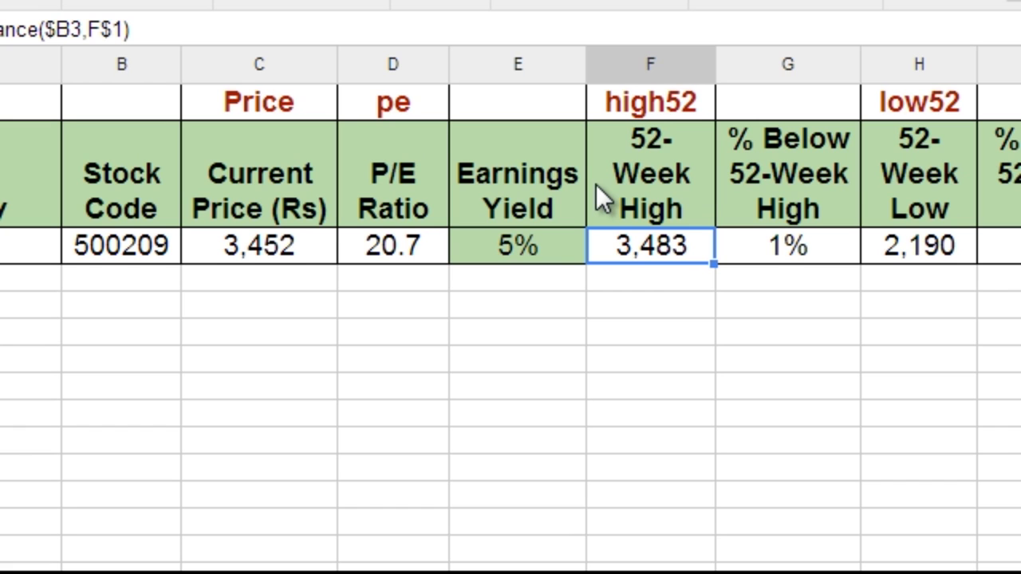
key(F2)
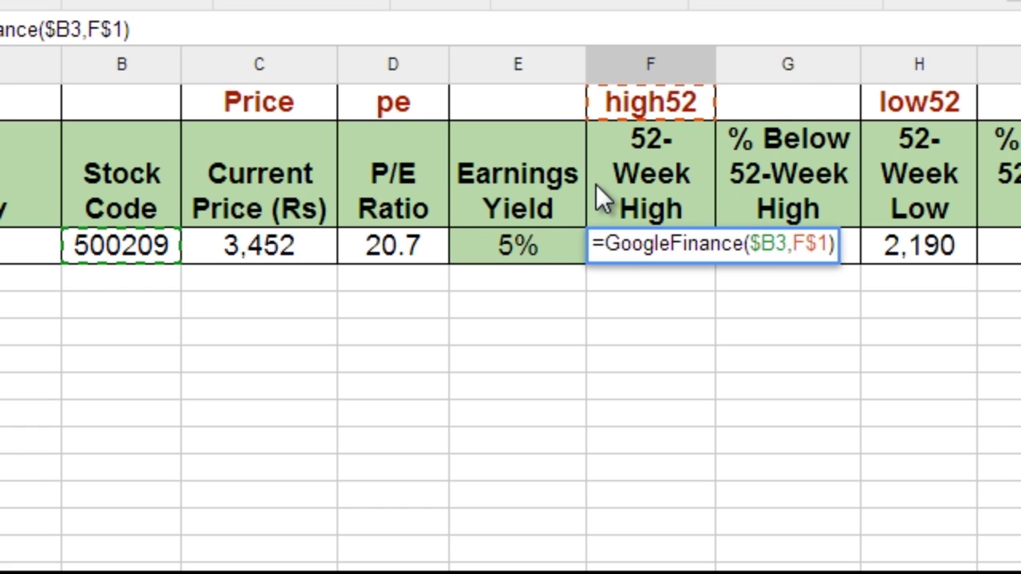
key(Return)
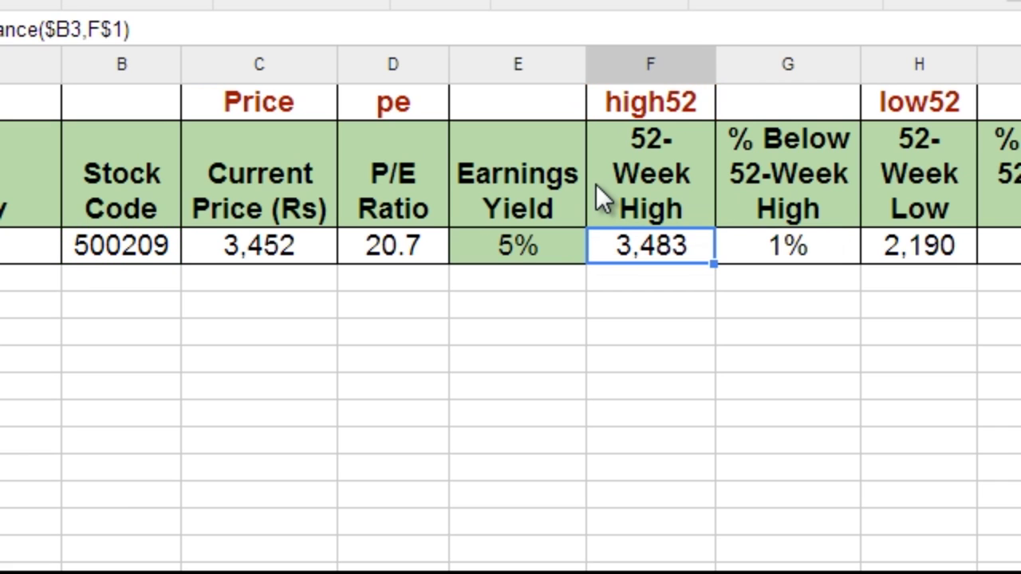
Examine the 52-week low formula along with the percentage cells below the 52-week high and above the 52-week low.
key(Right)
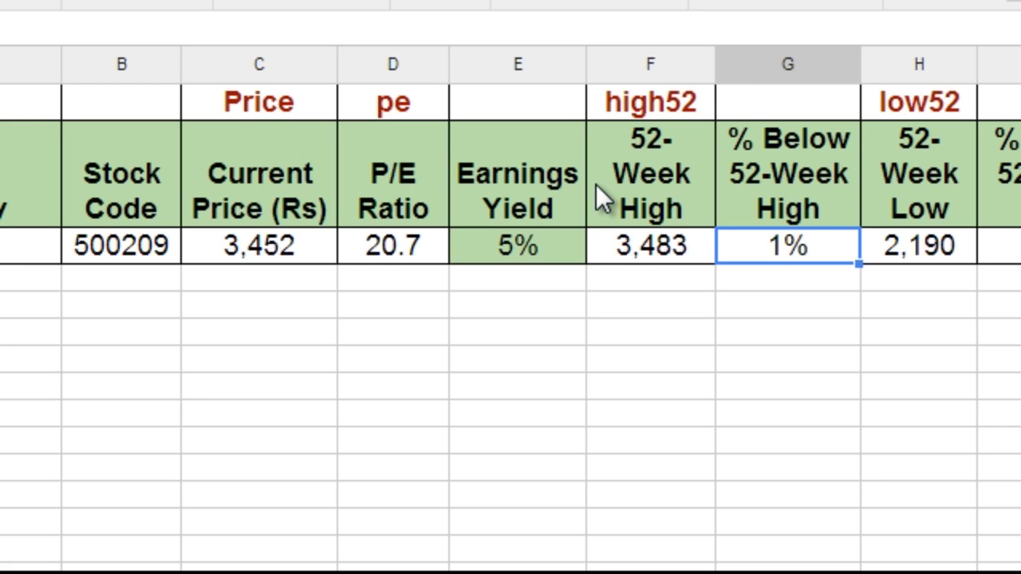
key(Right)
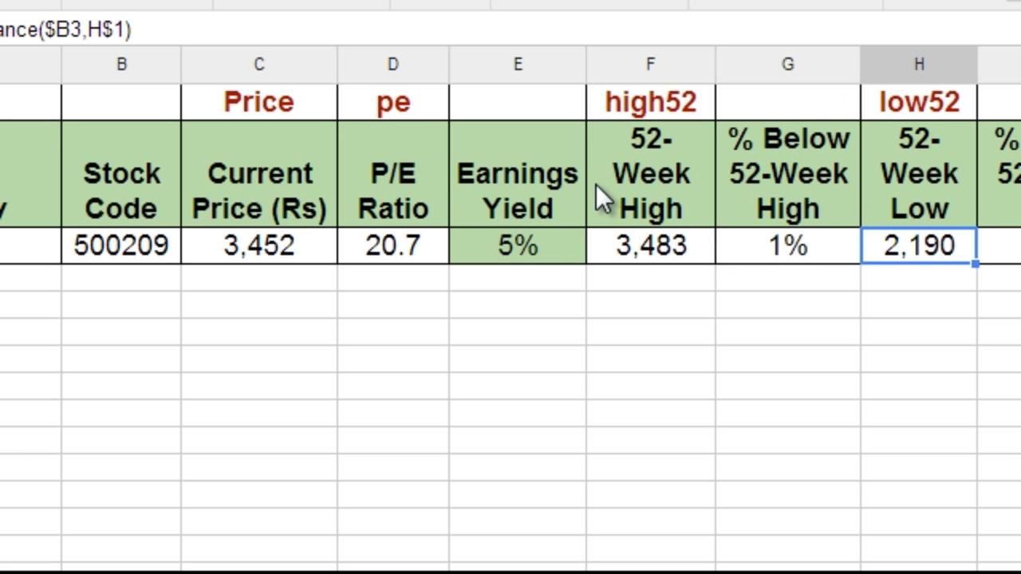
key(F2)
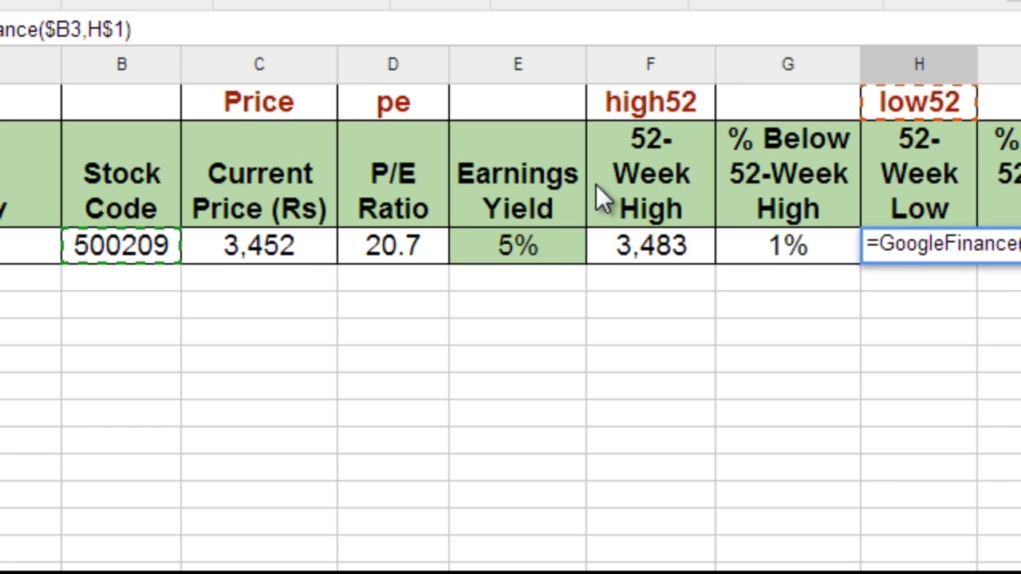
key(Escape)
key(Right)
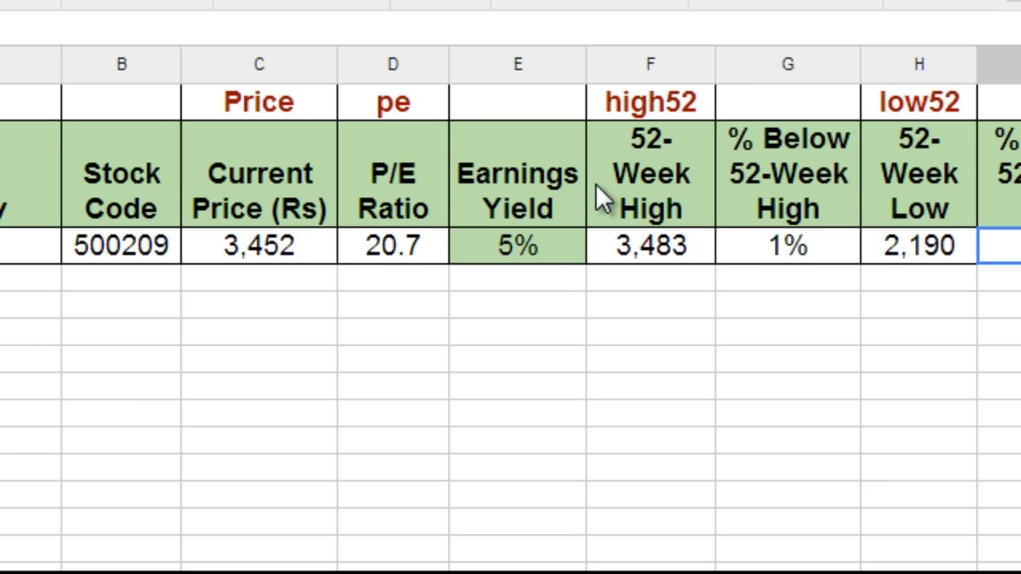
Inspect the market cap formula in cell J3, including its conversion to crore, and leave it as is.
key(Right)
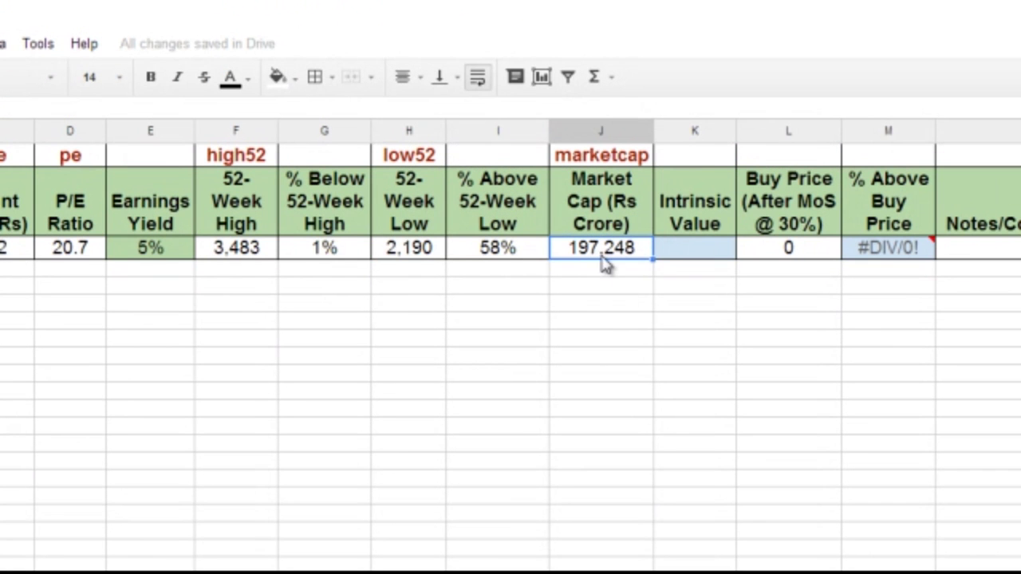
double_click(602, 256)
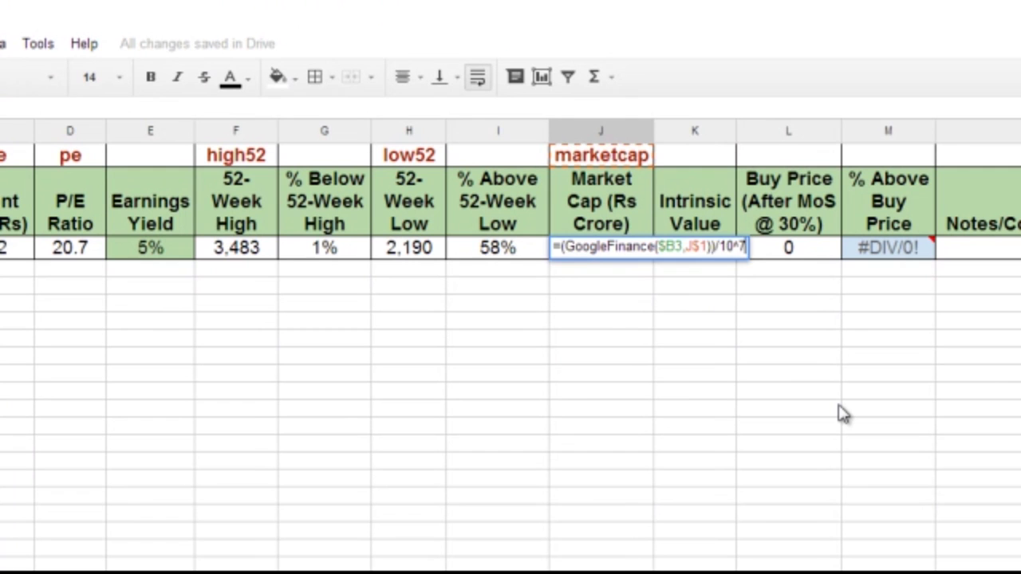
key(Escape)
Enter 4500 as the stock's intrinsic value in cell K3.
key(Right)
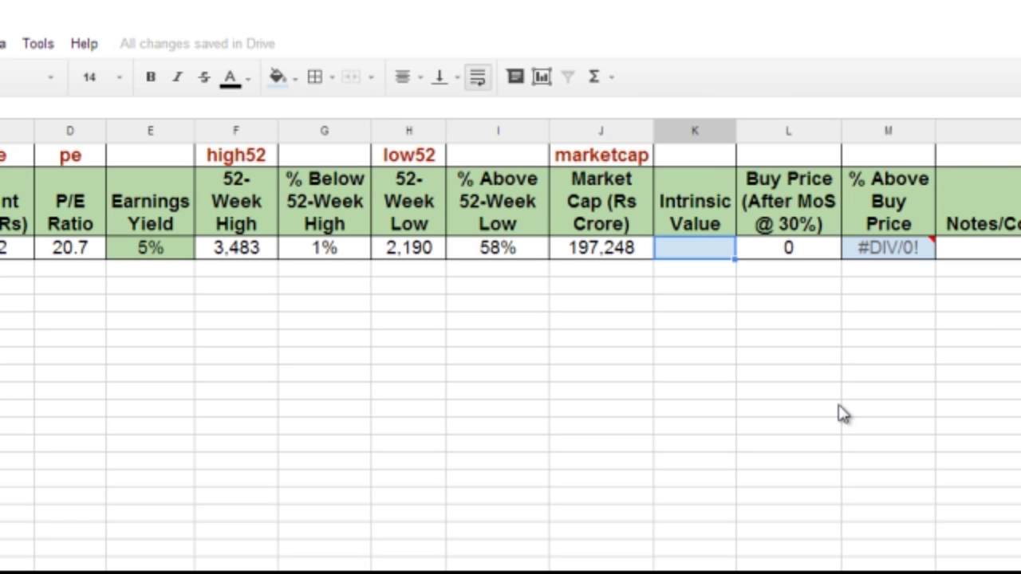
text(4500)
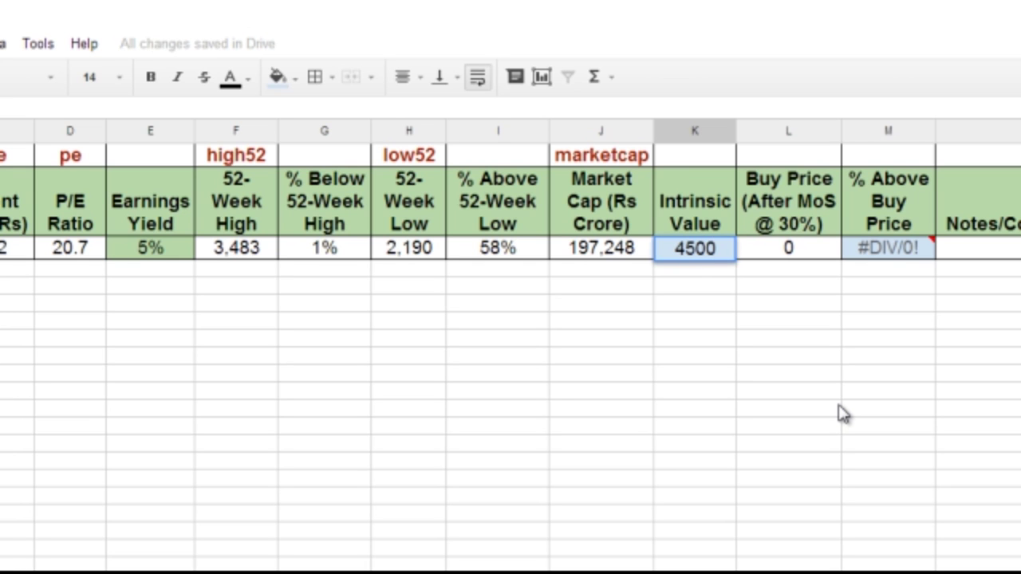
key(Return)
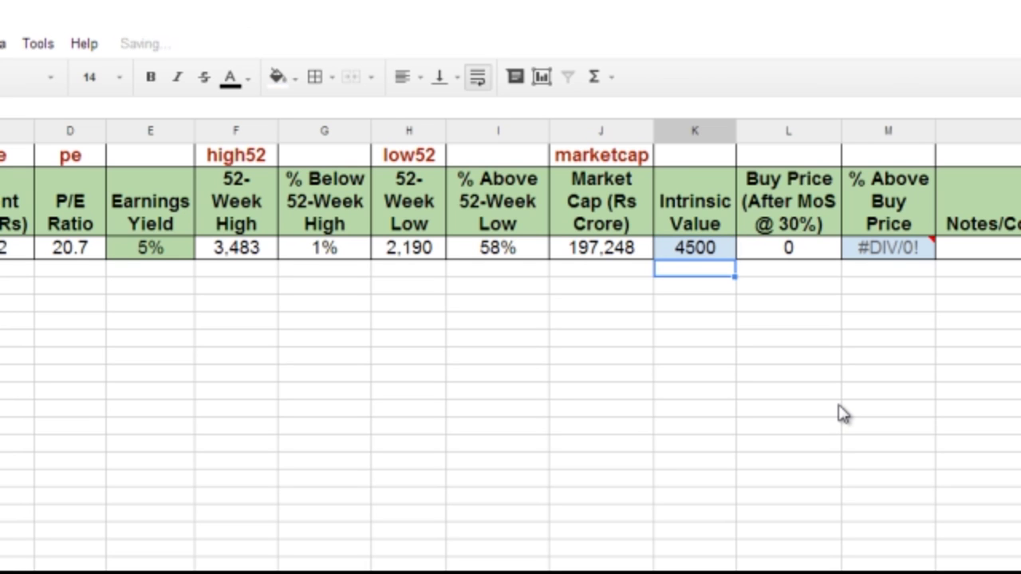
Review the buy price, the percentage above buy price and the intrinsic value in row 3.
key(Right)
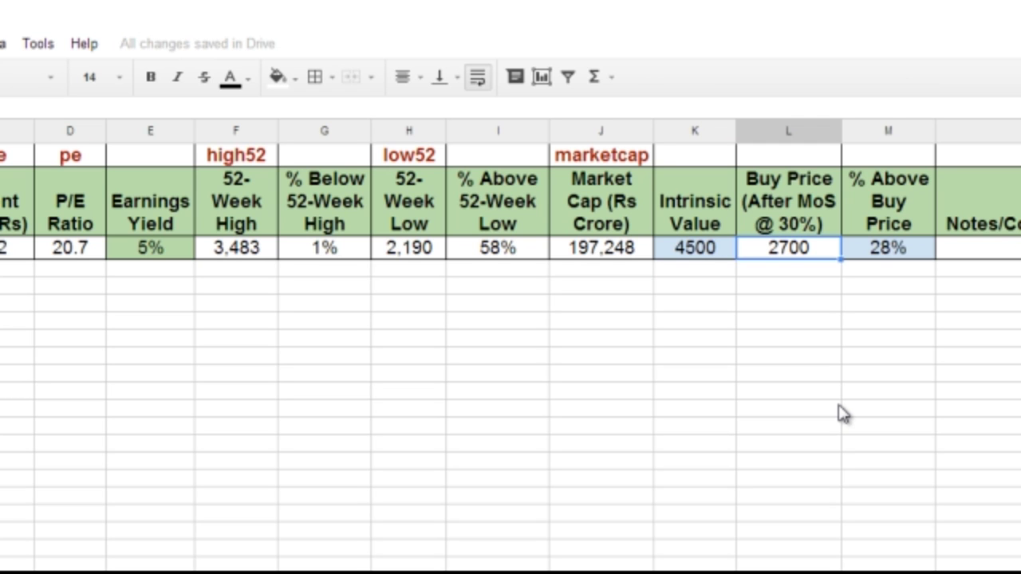
key(Right)
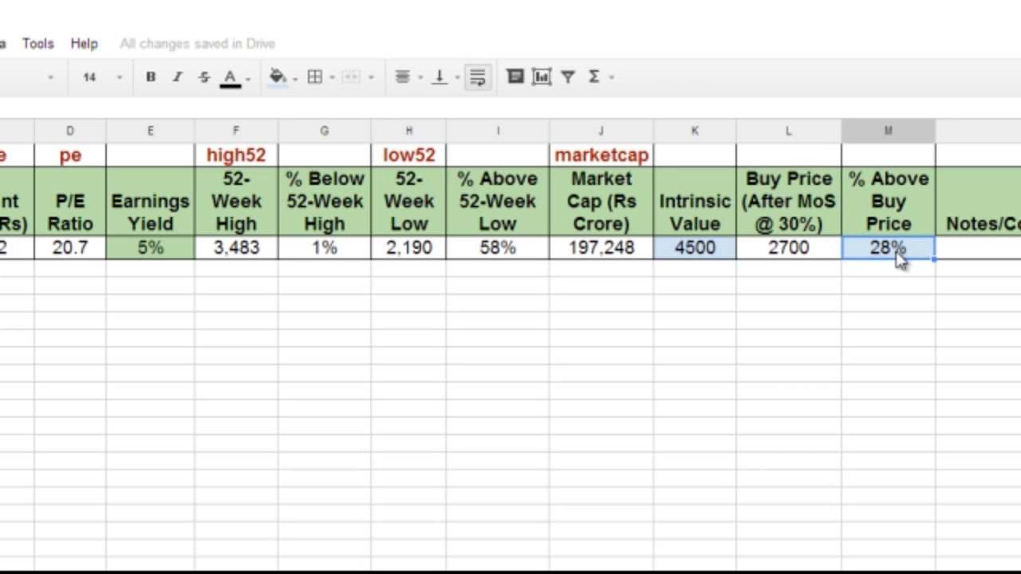
click(698, 260)
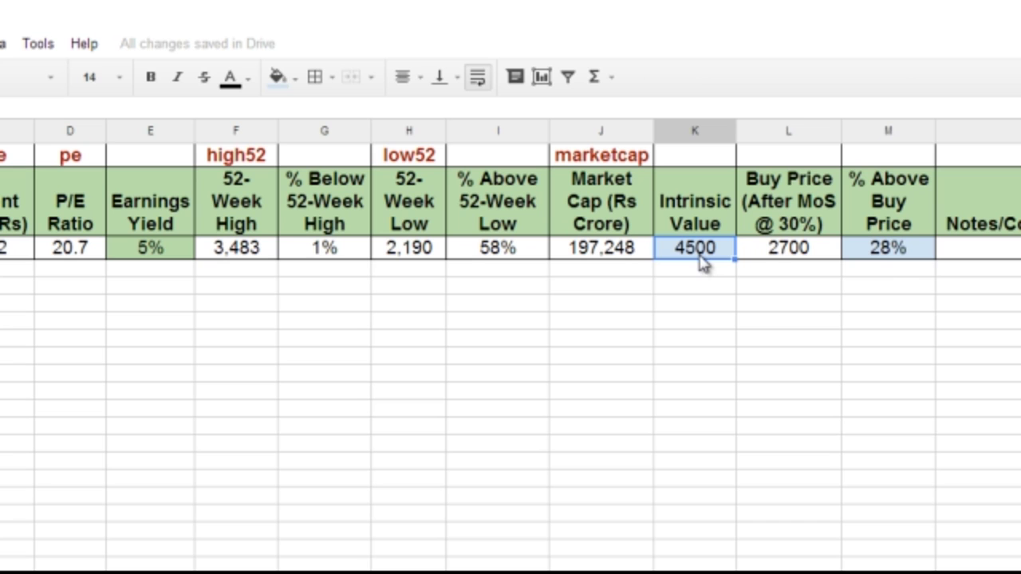
click(785, 257)
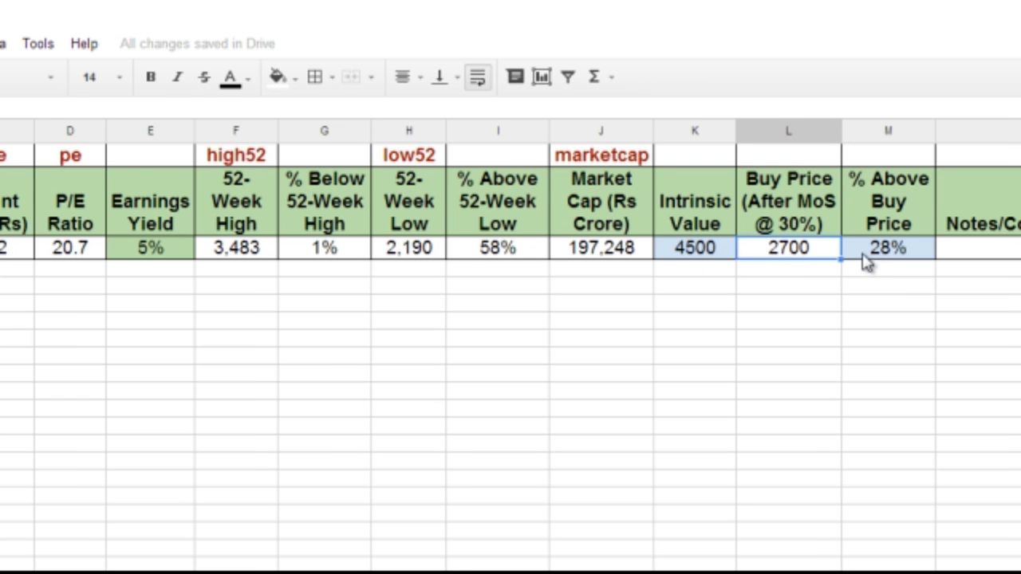
Fill the Infosys row, with its formulas and formatting, down into row 4.
key(Tab)
key(Tab)
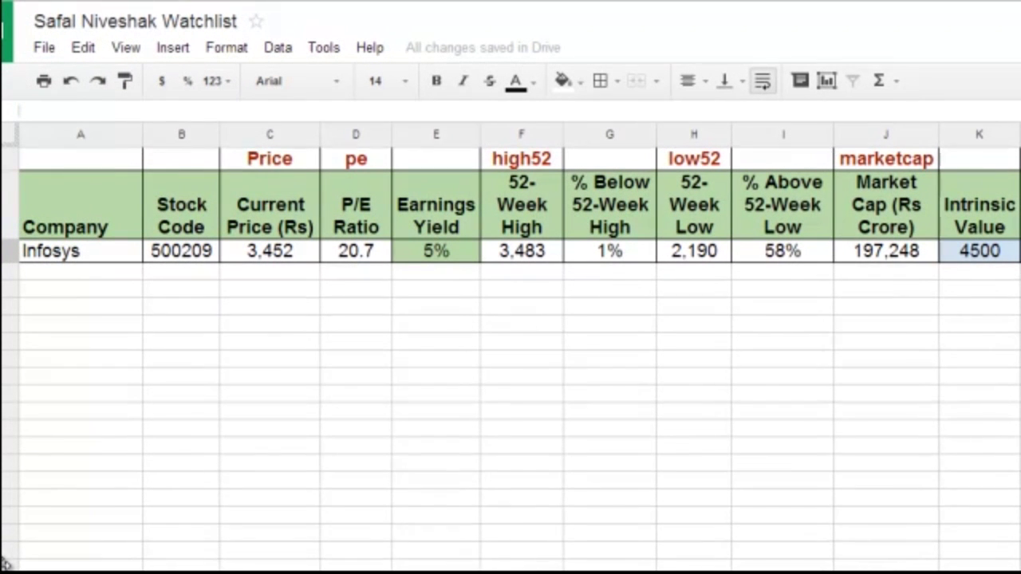
drag(60, 262, 980, 272)
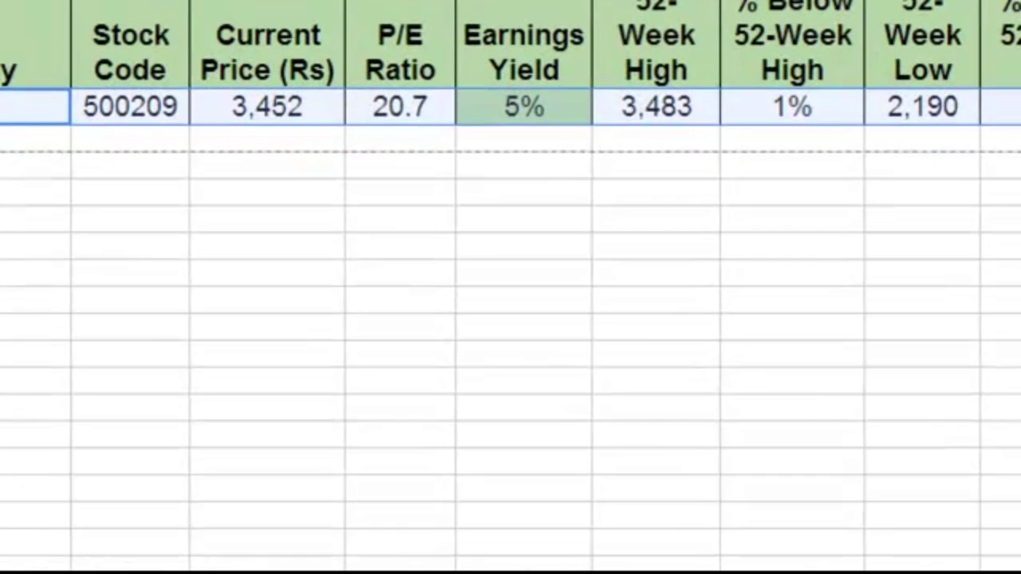
key(ctrl+d)
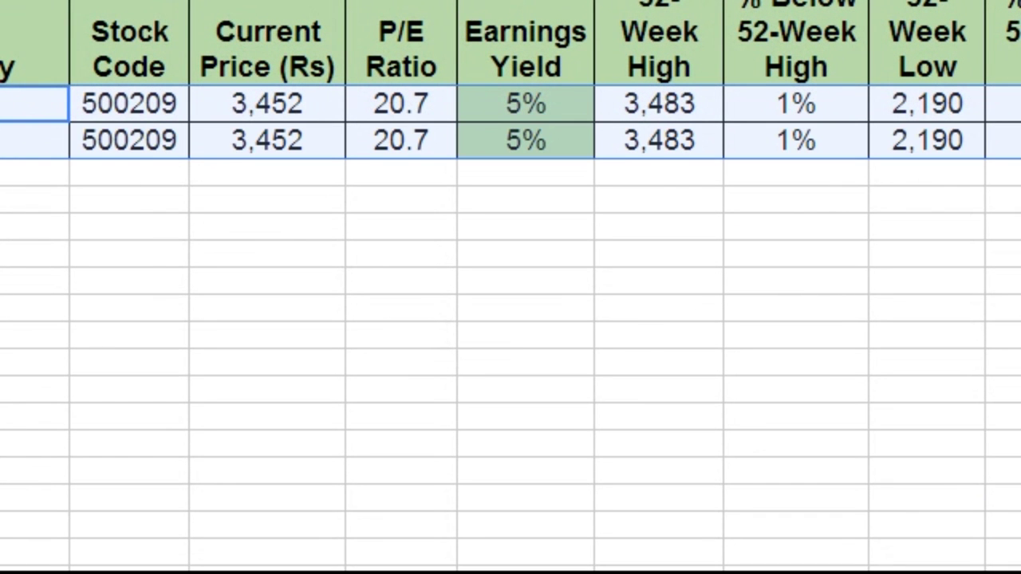
Change the company in row 4 to Voltas and its stock code to 500575.
click(5, 152)
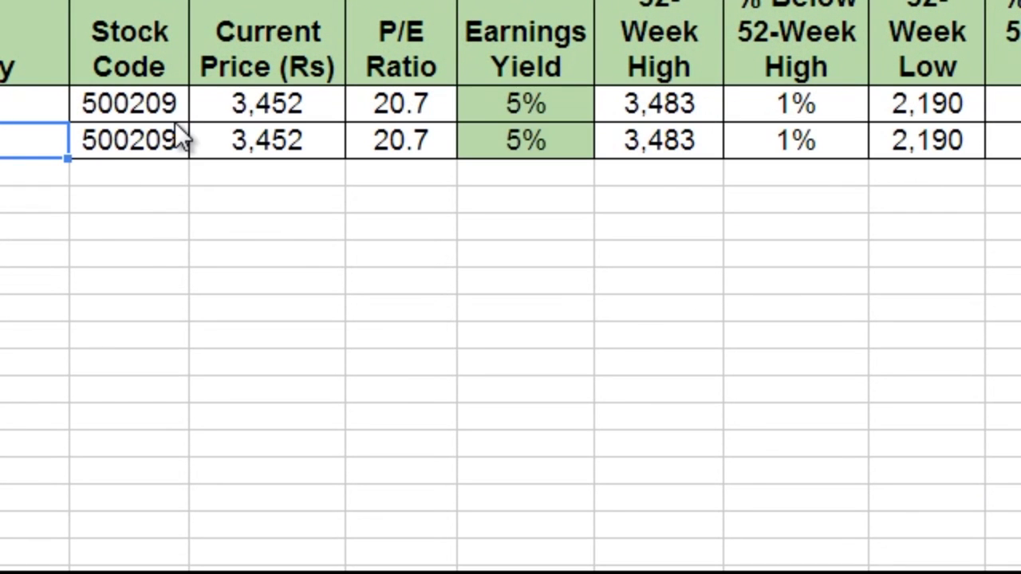
key(F2)
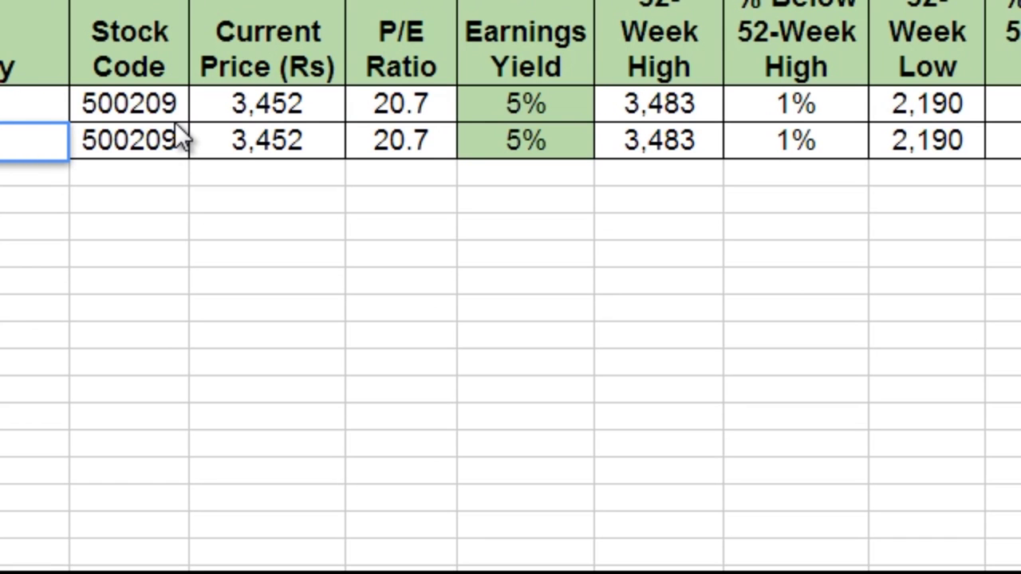
click(177, 128)
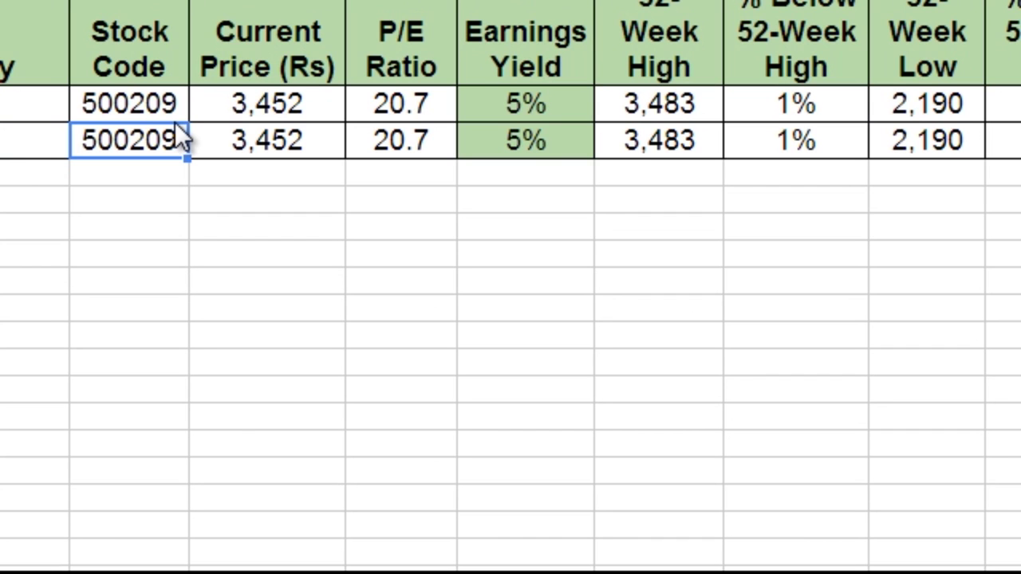
text(500575)
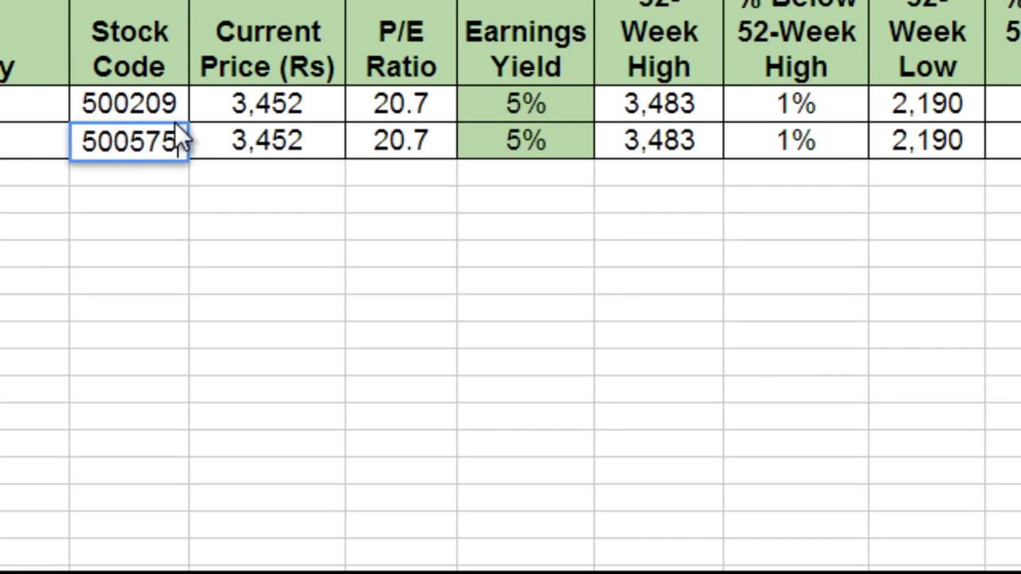
key(Return)
Replace the copied intrinsic value for Voltas in cell K4 with 200.
key(Up)
key(Right)
key(Right)
key(Right)
key(Right)
key(Right)
key(Right)
key(Right)
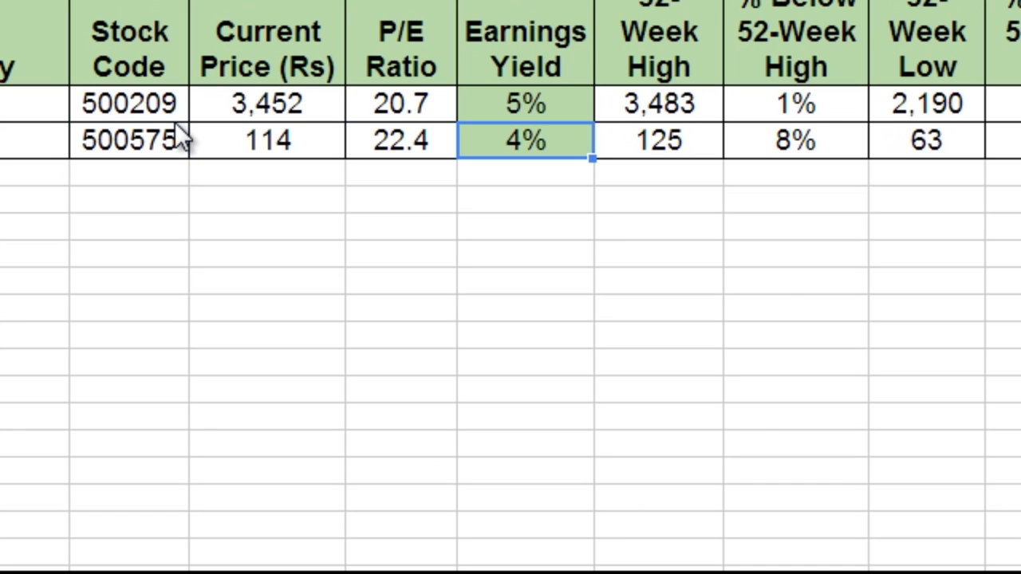
key(Right)
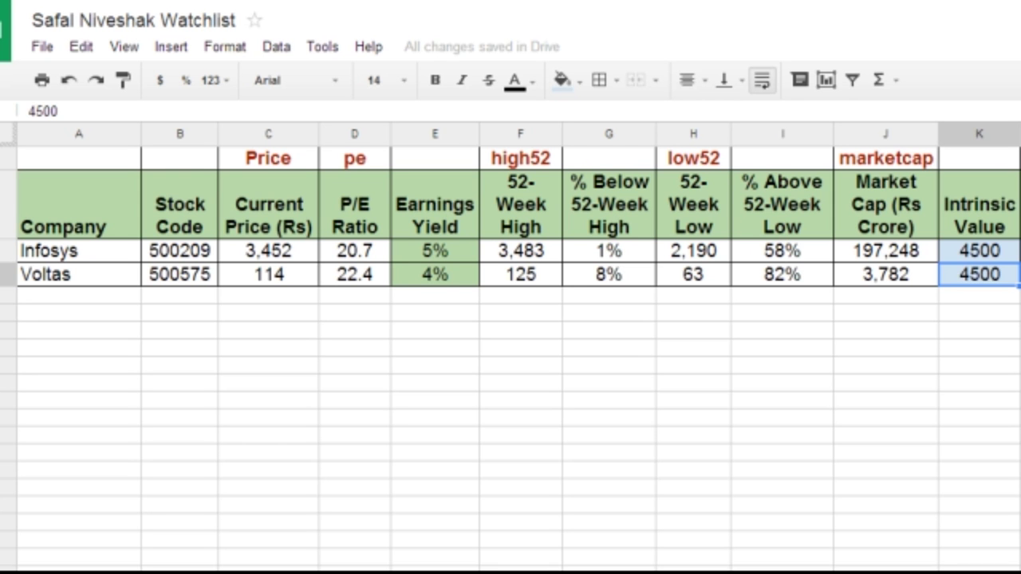
key(Delete)
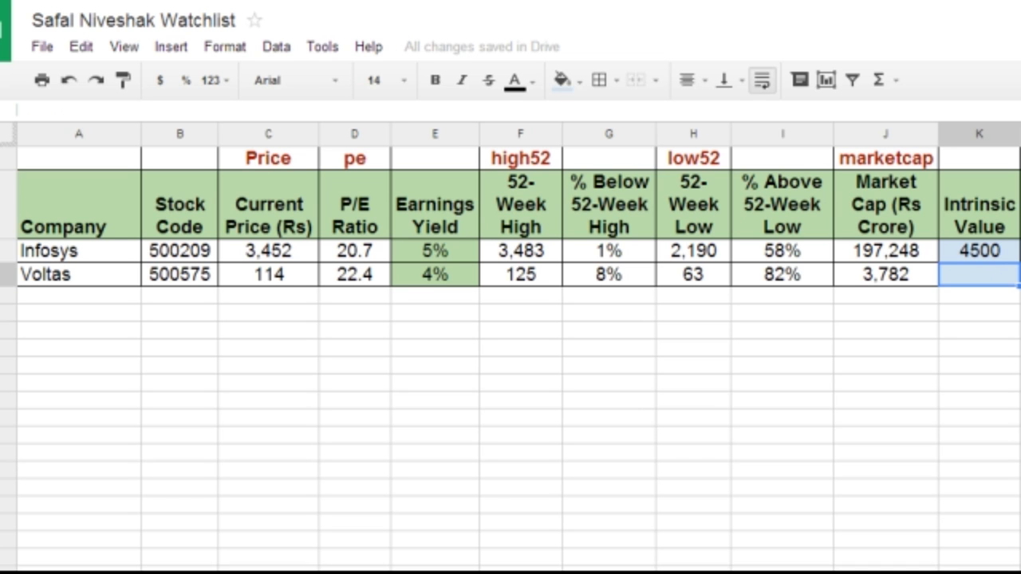
text(200)
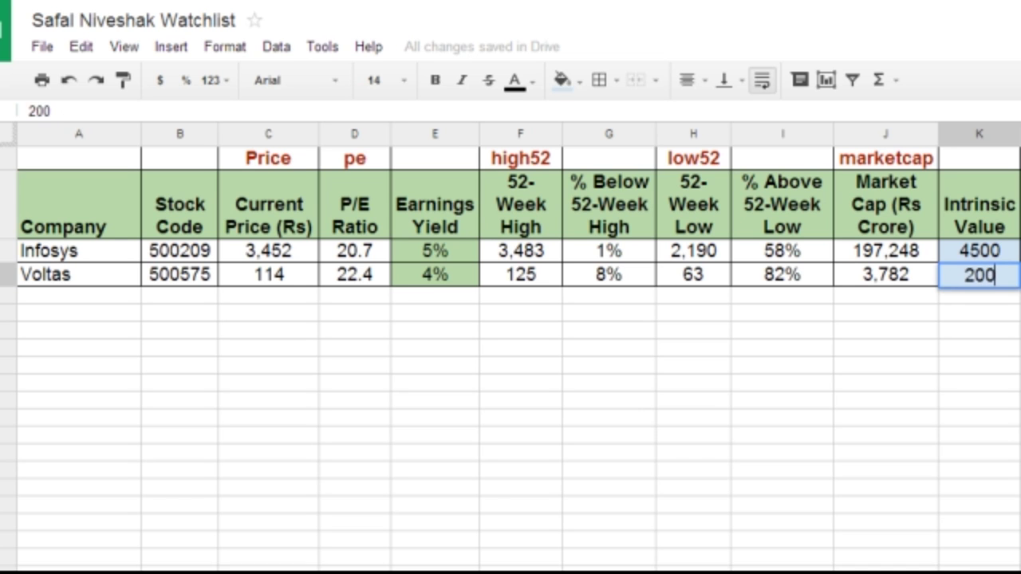
key(Return)
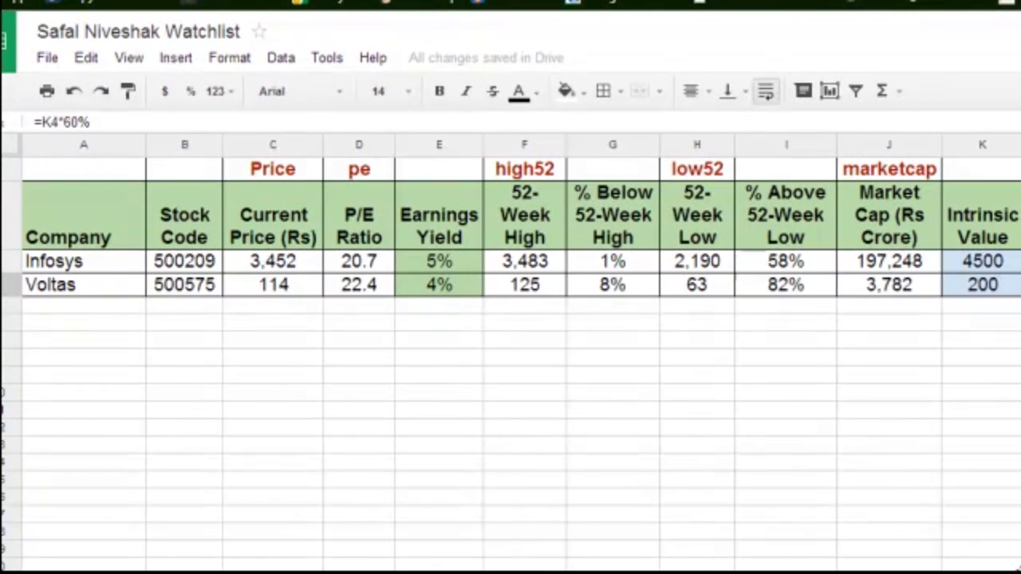
Fill the Voltas row down into the two rows beneath it.
click(69, 315)
drag(112, 292, 989, 292)
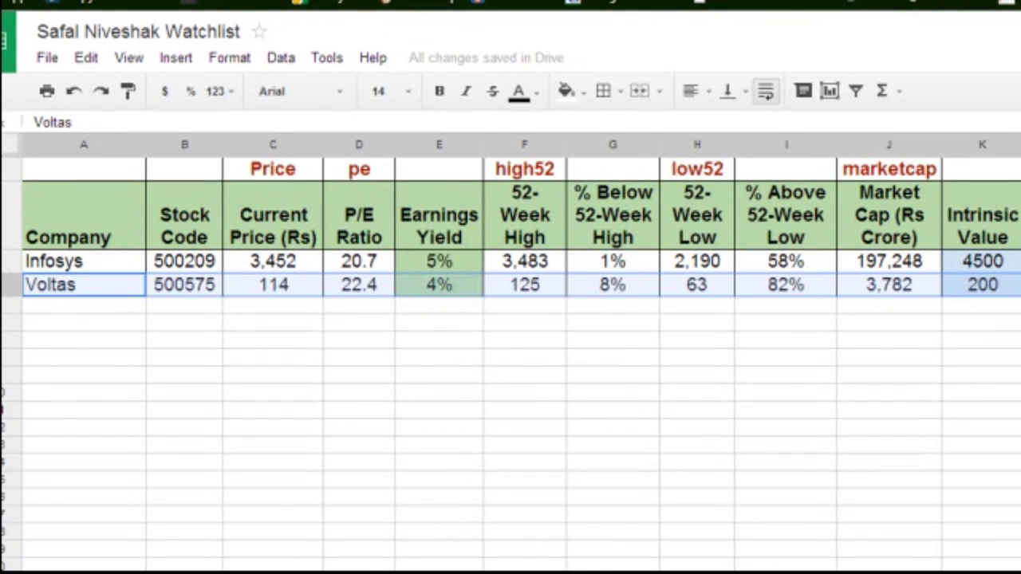
key(shift+Down)
key(shift+Down)
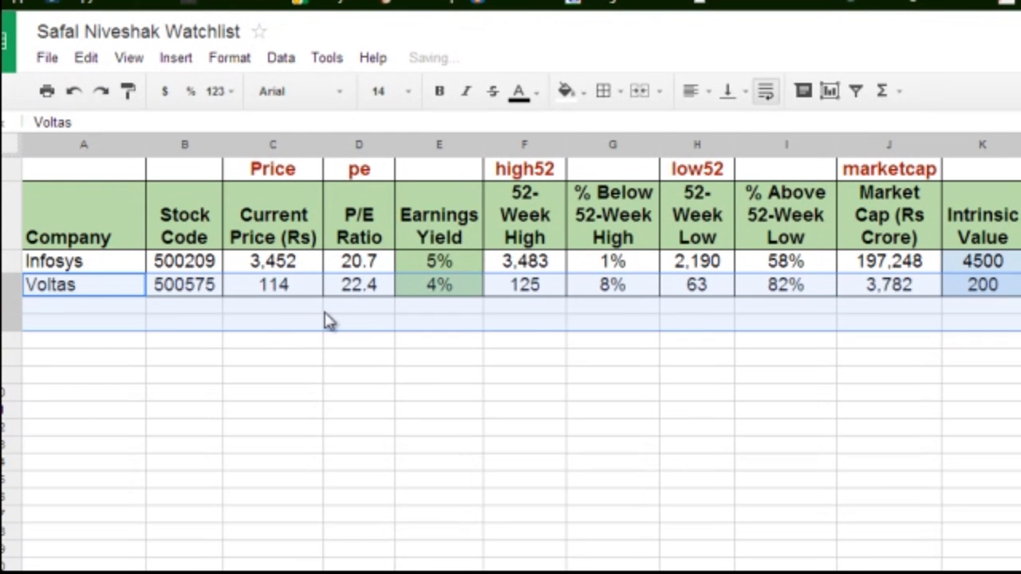
key(ctrl+d)
Clear the contents of the last copied Voltas row, row 6, keeping its formatting.
click(74, 335)
drag(74, 335, 989, 332)
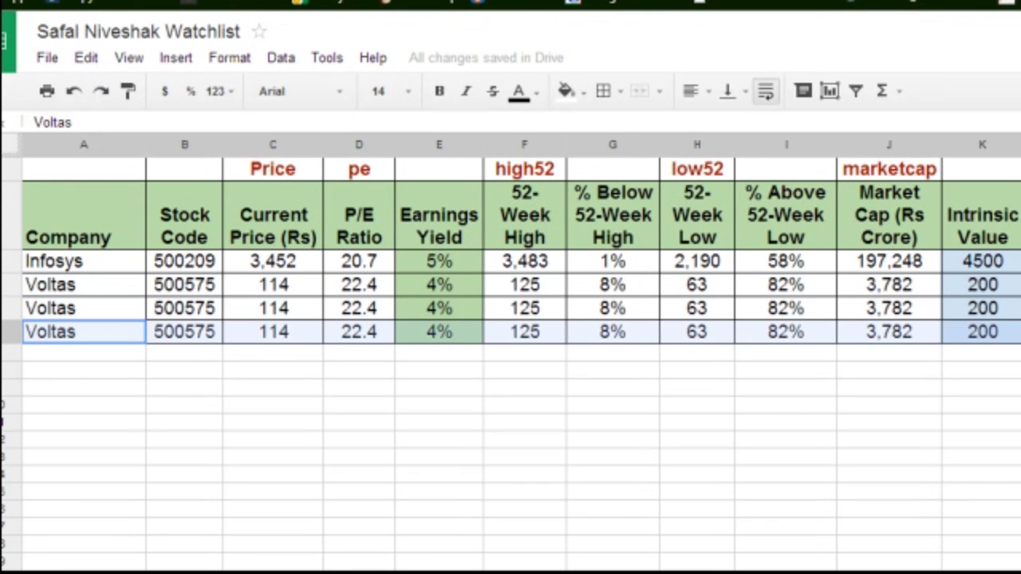
key(Delete)
Change the company in row 5 to Relaxo and its stock code to 530517.
click(84, 308)
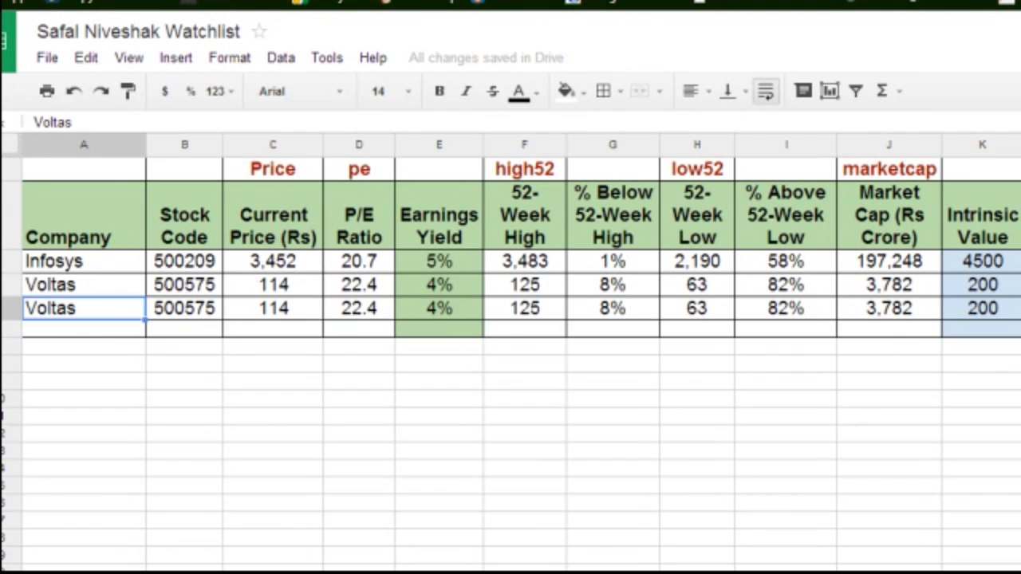
text(Relaxo)
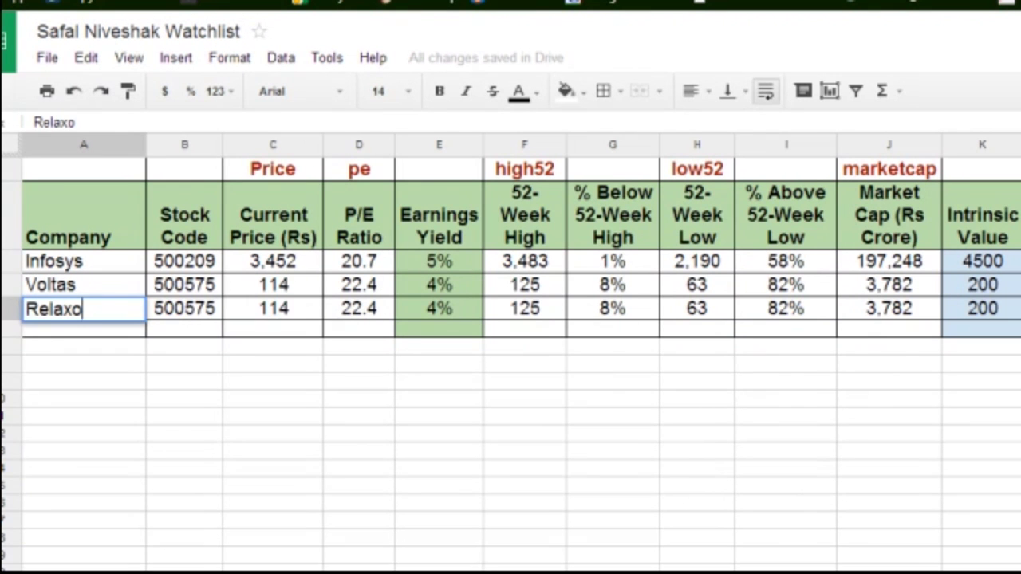
key(Return)
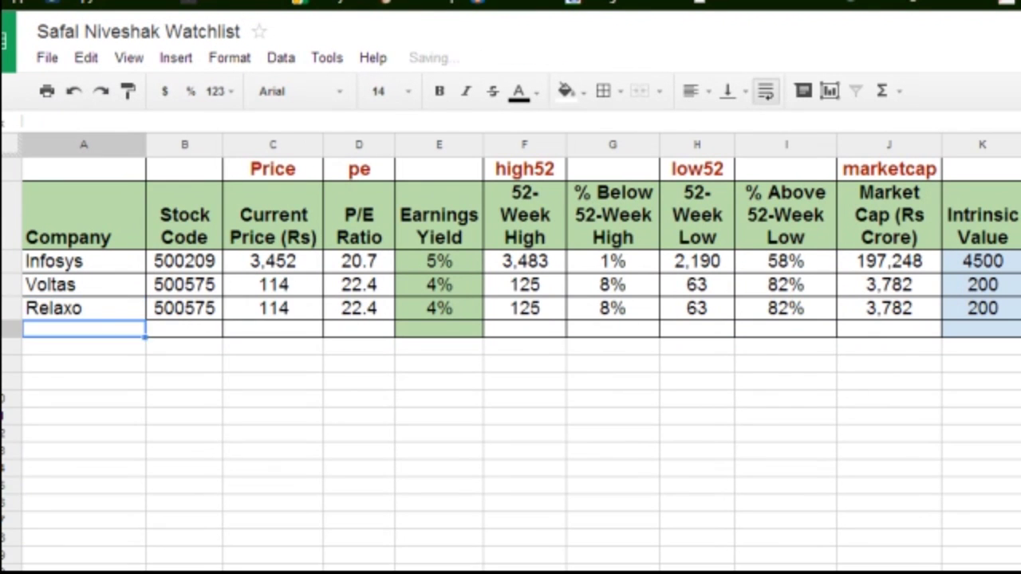
click(184, 308)
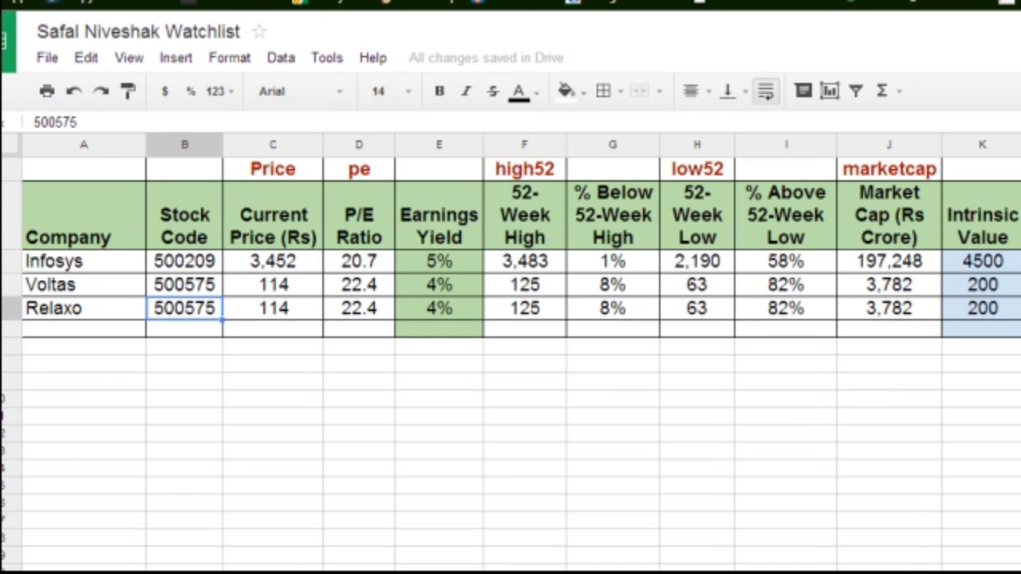
text(530517)
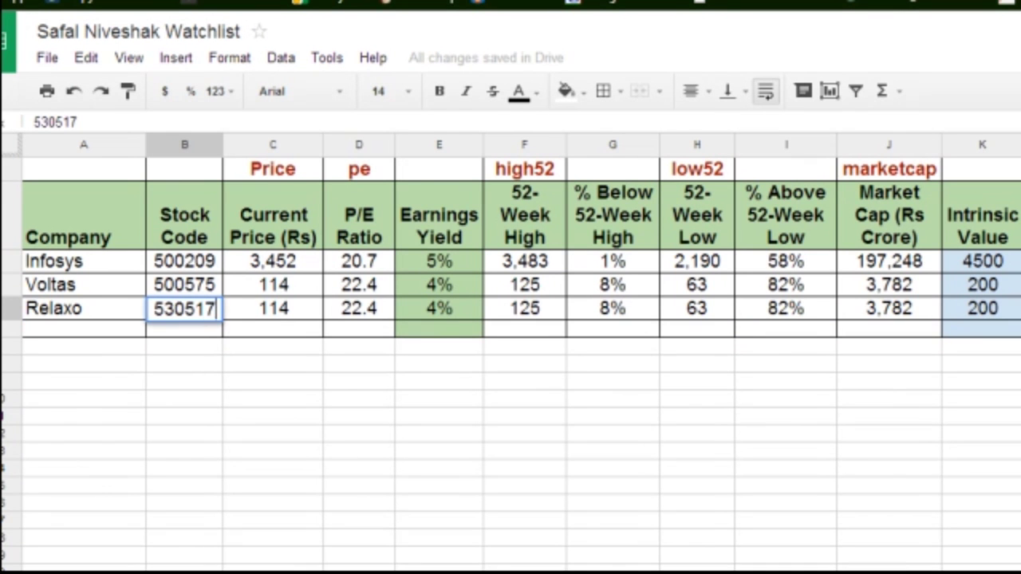
key(Return)
Go through Relaxo's price, 52-week and market cap cells, and enter 200 as its intrinsic value in cell K5.
click(184, 308)
click(273, 308)
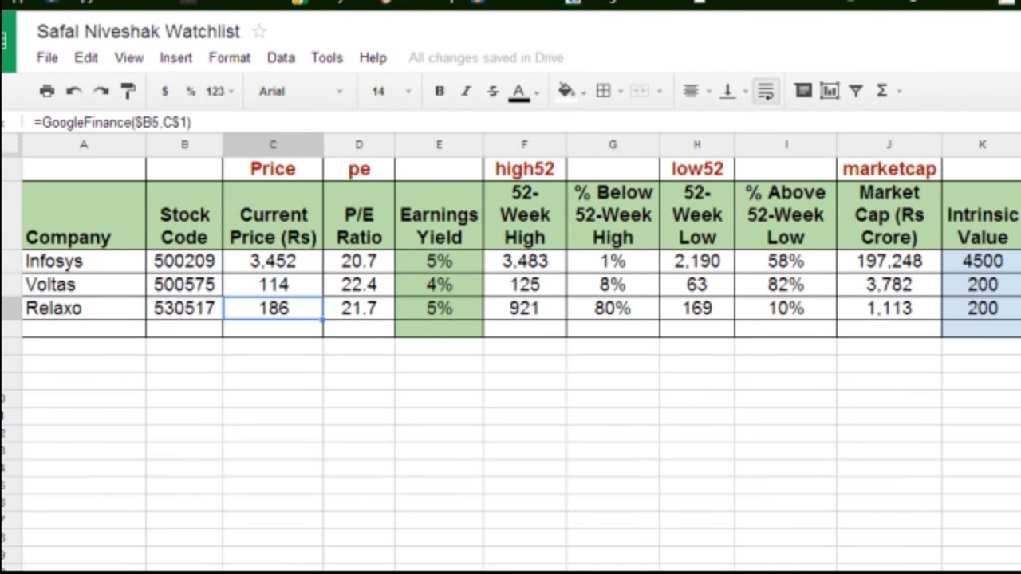
click(524, 308)
click(613, 308)
click(696, 308)
click(785, 308)
click(888, 308)
click(982, 308)
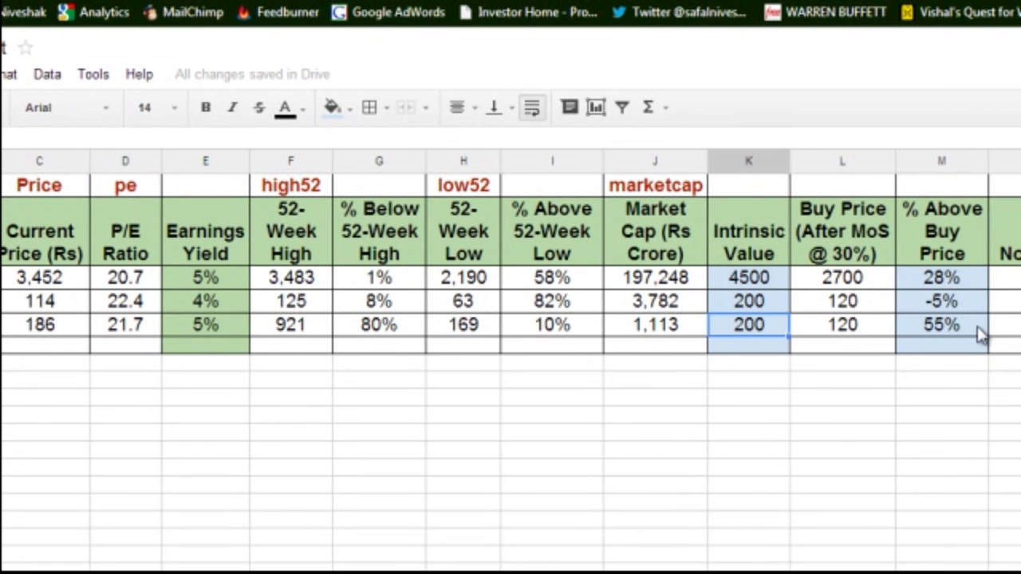
text(200)
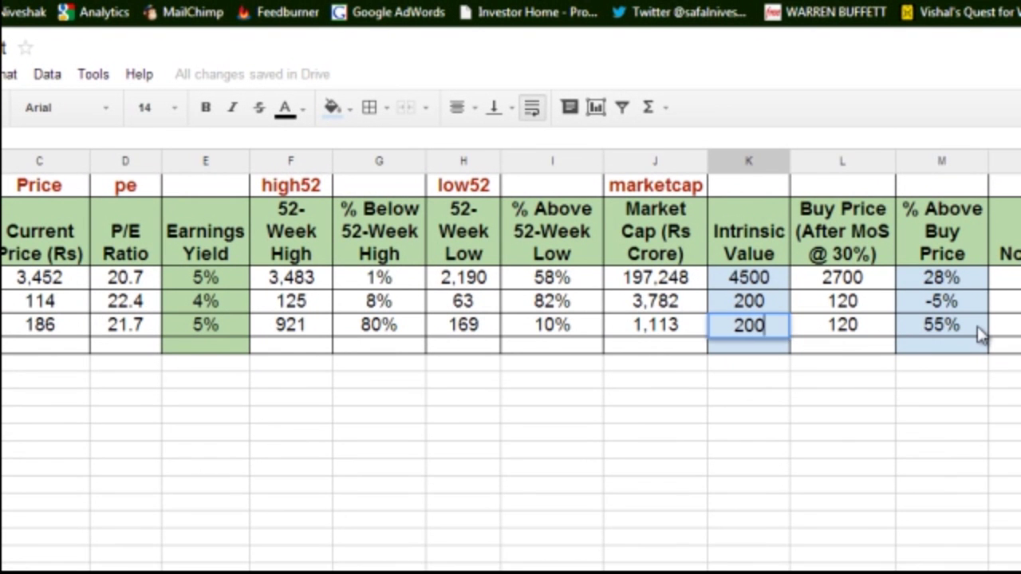
key(Tab)
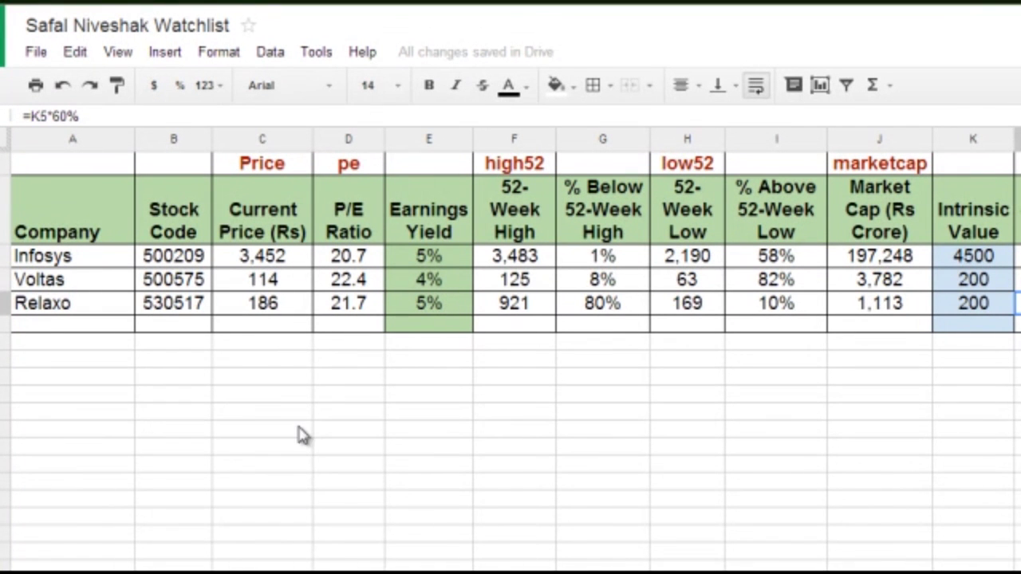
Examine the current price cells of all three stocks, along with the P/E ratio and earnings yield columns.
click(263, 307)
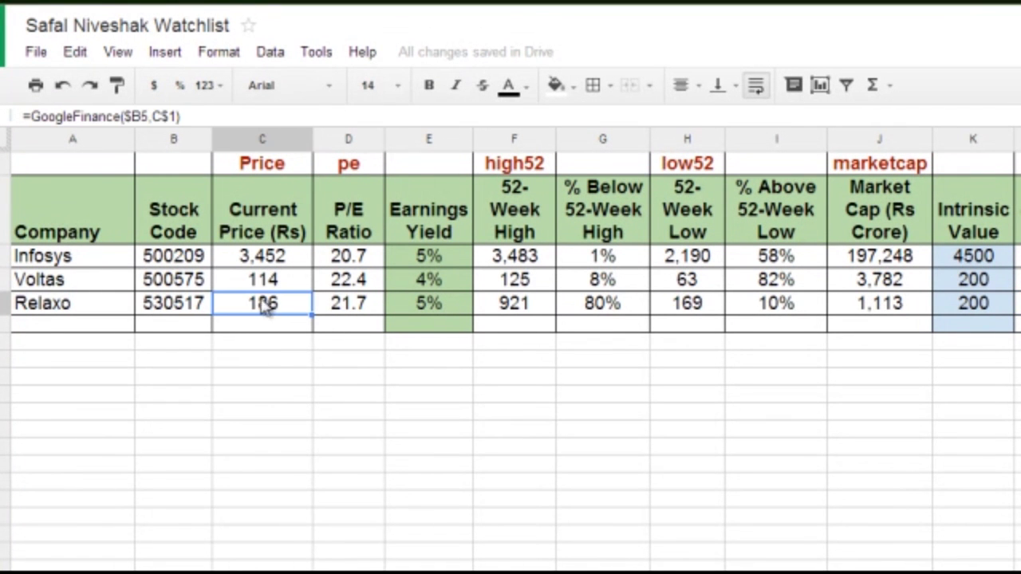
click(267, 284)
click(263, 265)
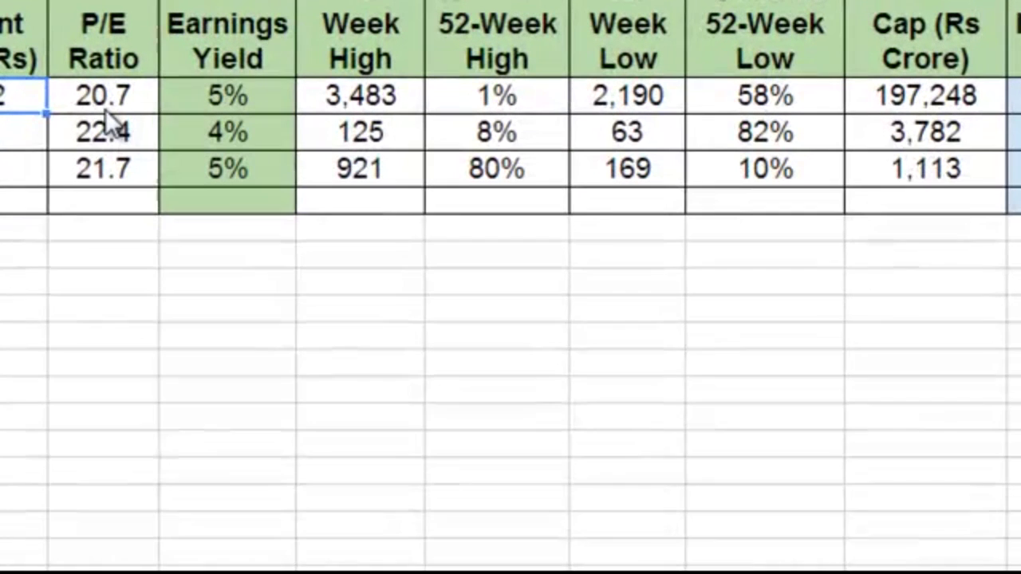
click(349, 262)
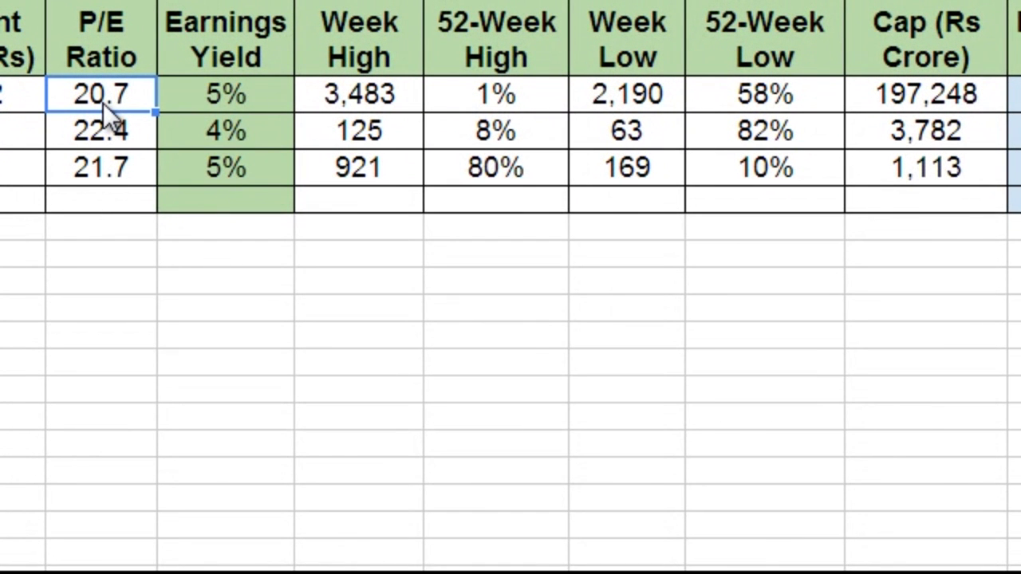
key(Down)
key(Down)
key(Down)
key(Right)
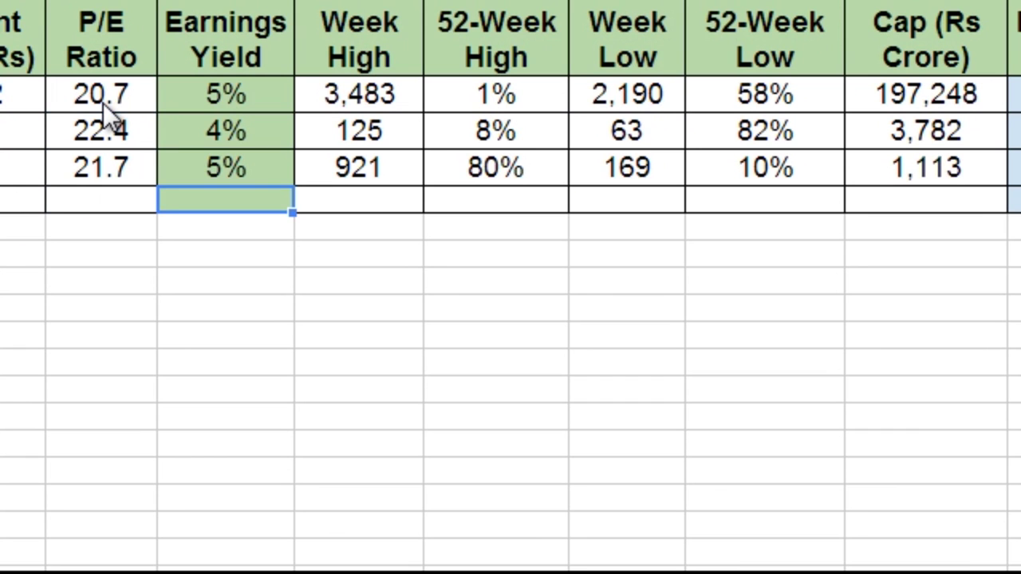
key(Up)
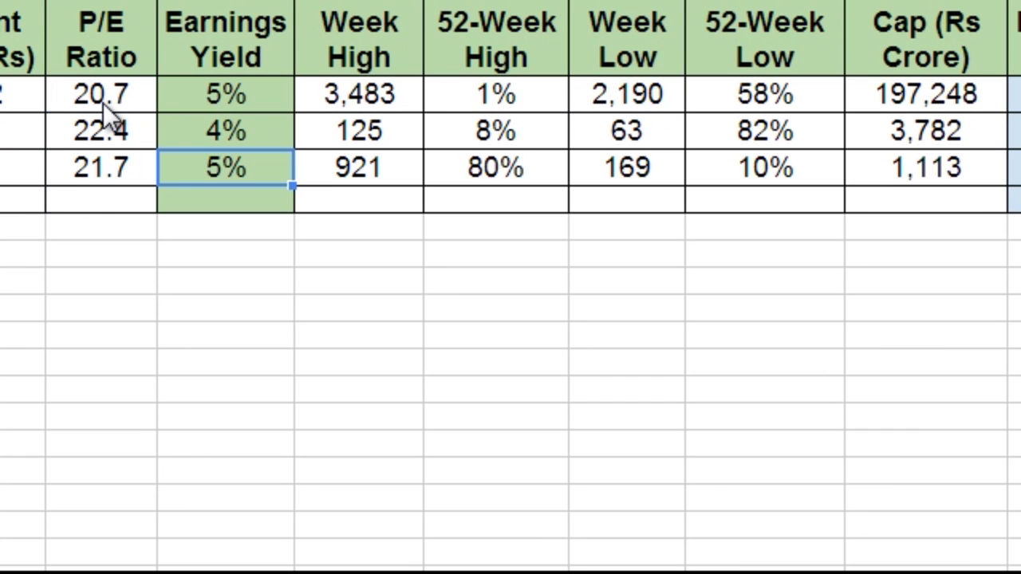
Review Relaxo's 52-week figures and market cap, and the intrinsic values of the three stocks.
key(Right)
key(Right)
key(Right)
key(Right)
key(Right)
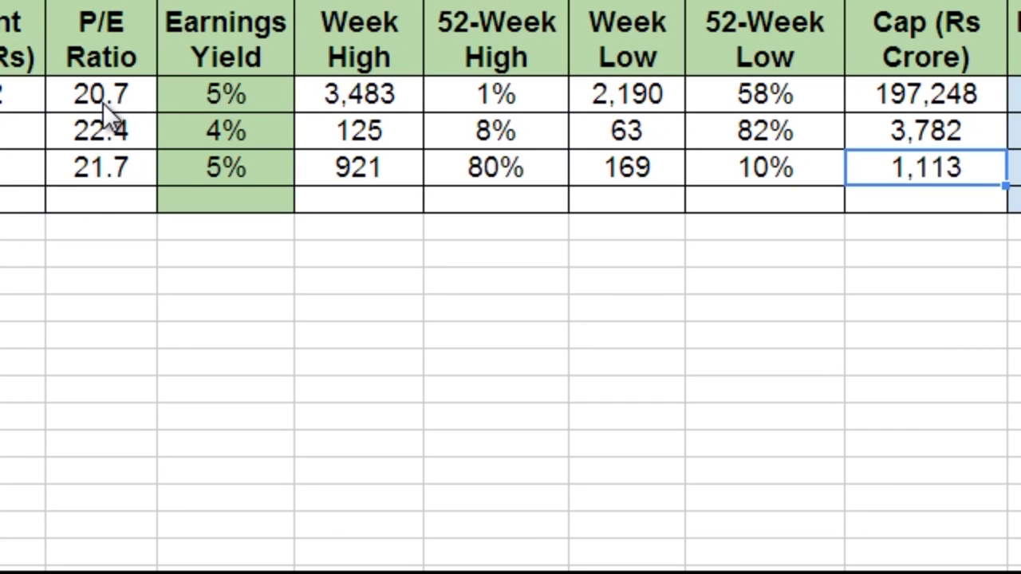
key(Up)
key(Up)
key(Right)
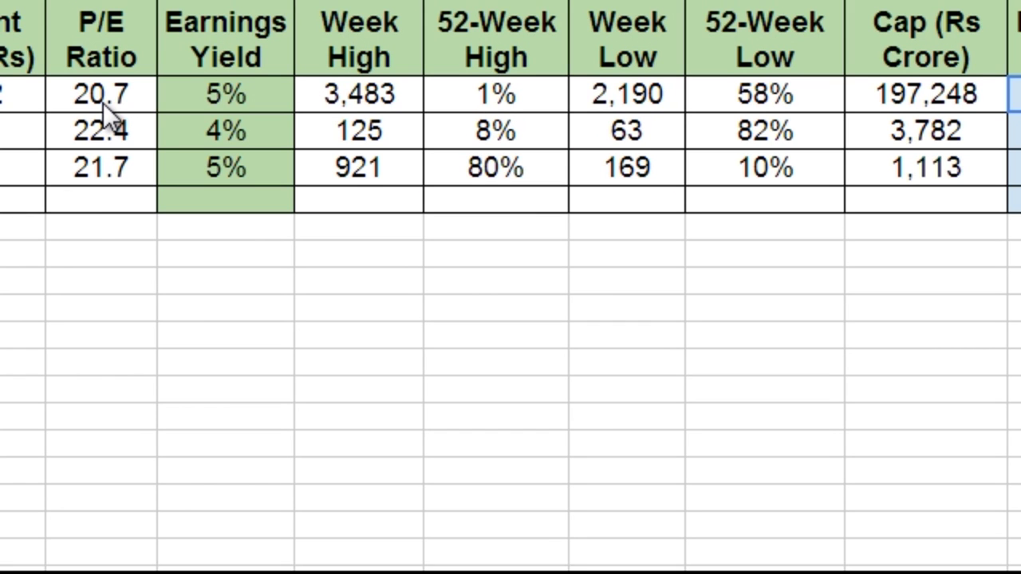
key(Down)
key(Down)
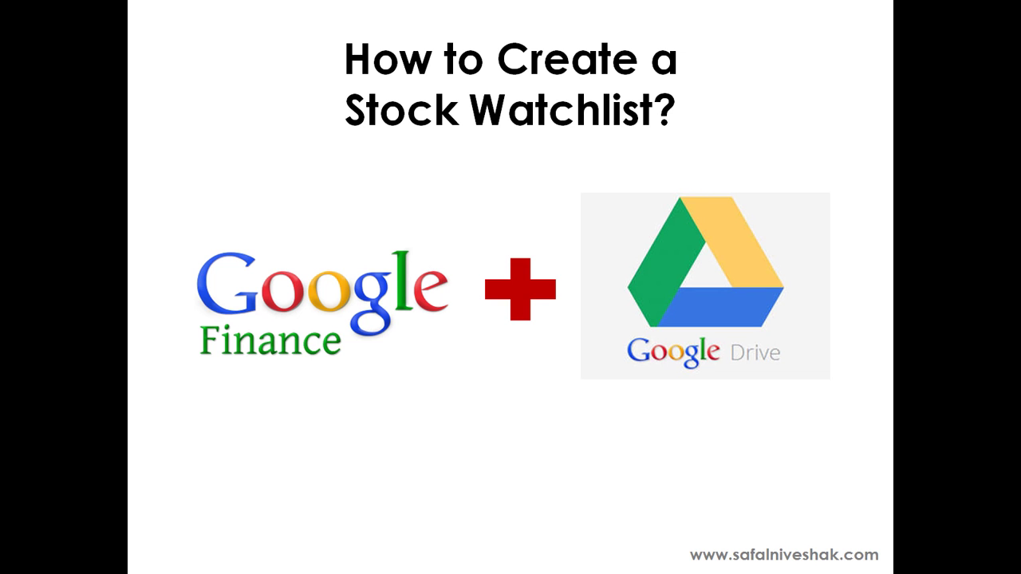
key(Right)
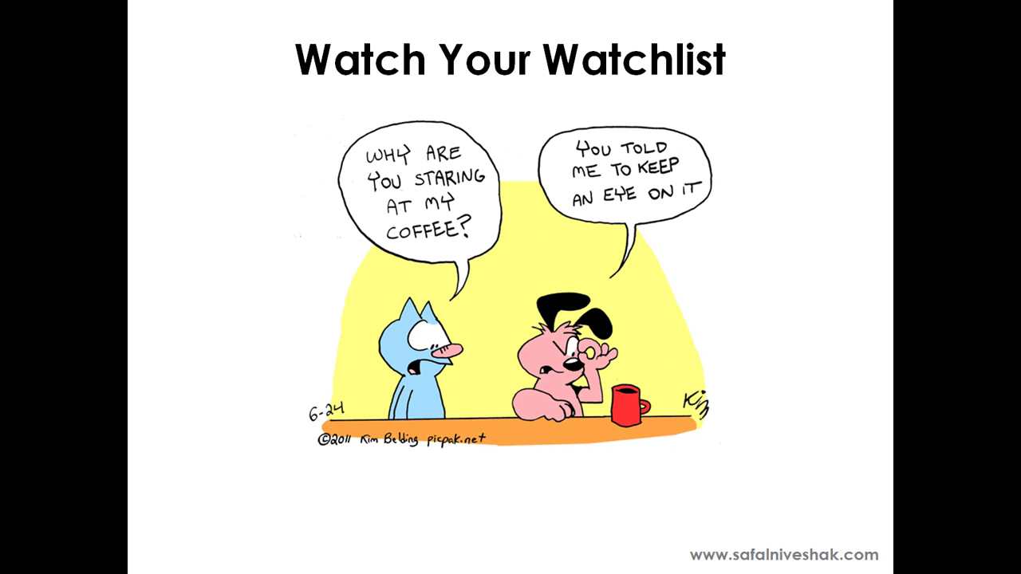